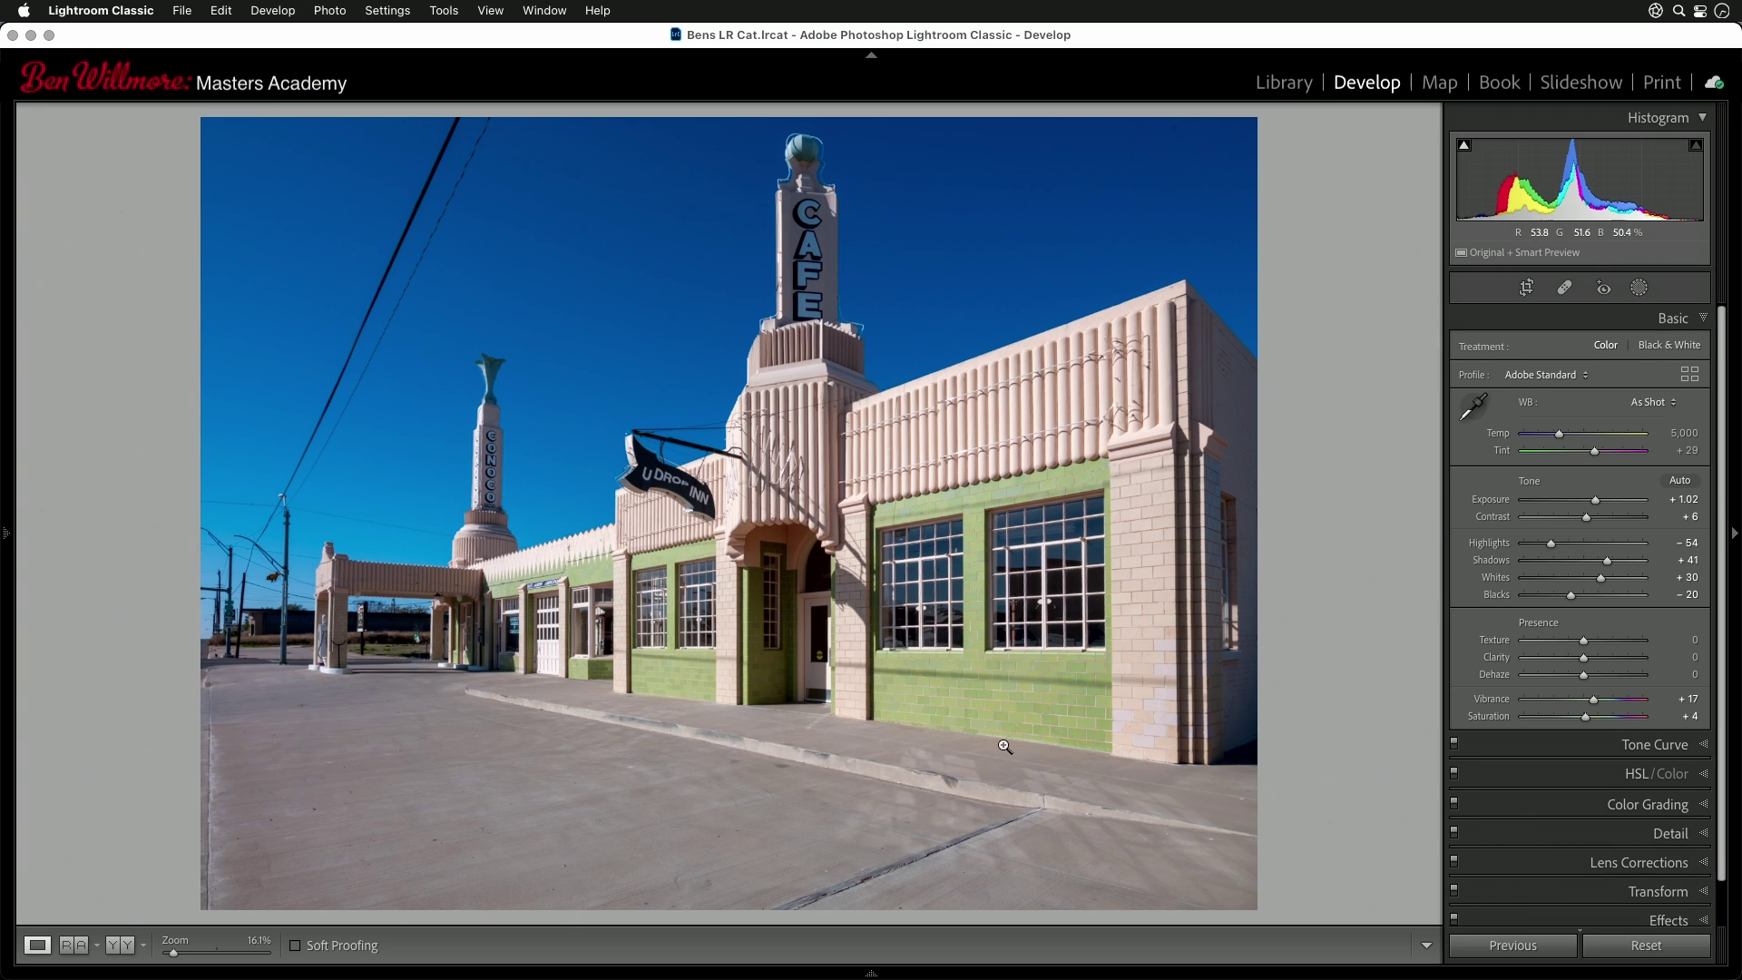
- Zoom to 100% on the pale brick corner and pan to the windows above the green tiles
left_click(1196, 762)
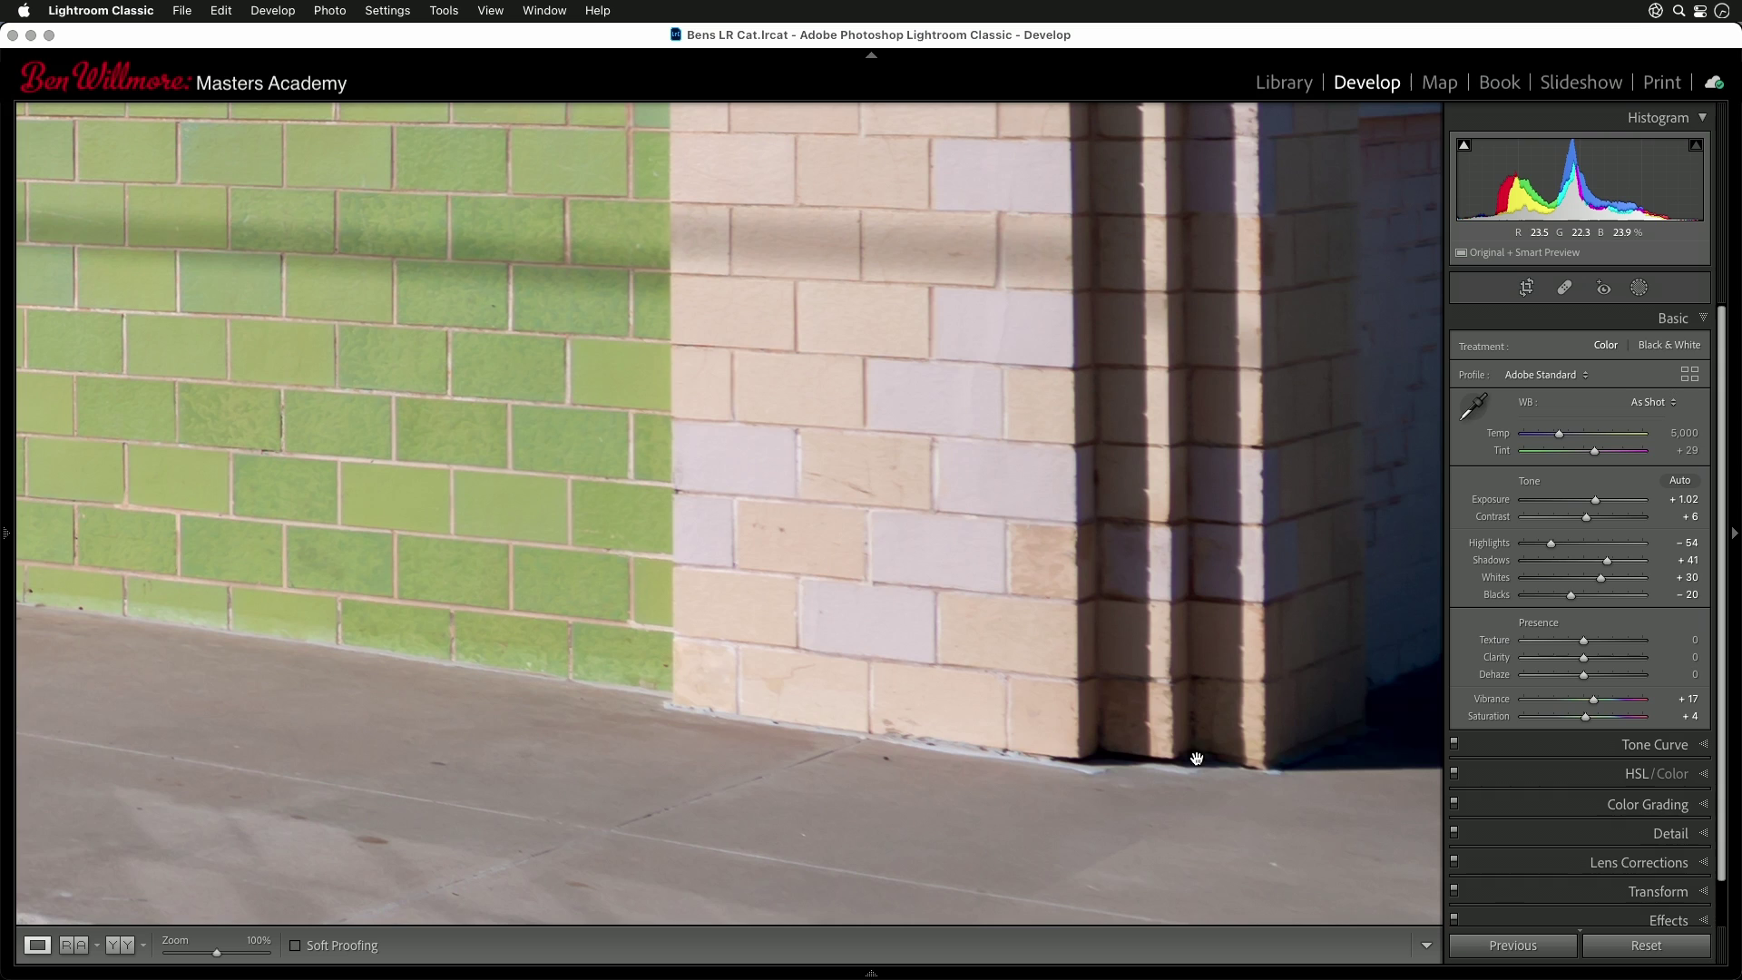
left_click_drag(1186, 350, 1136, 507)
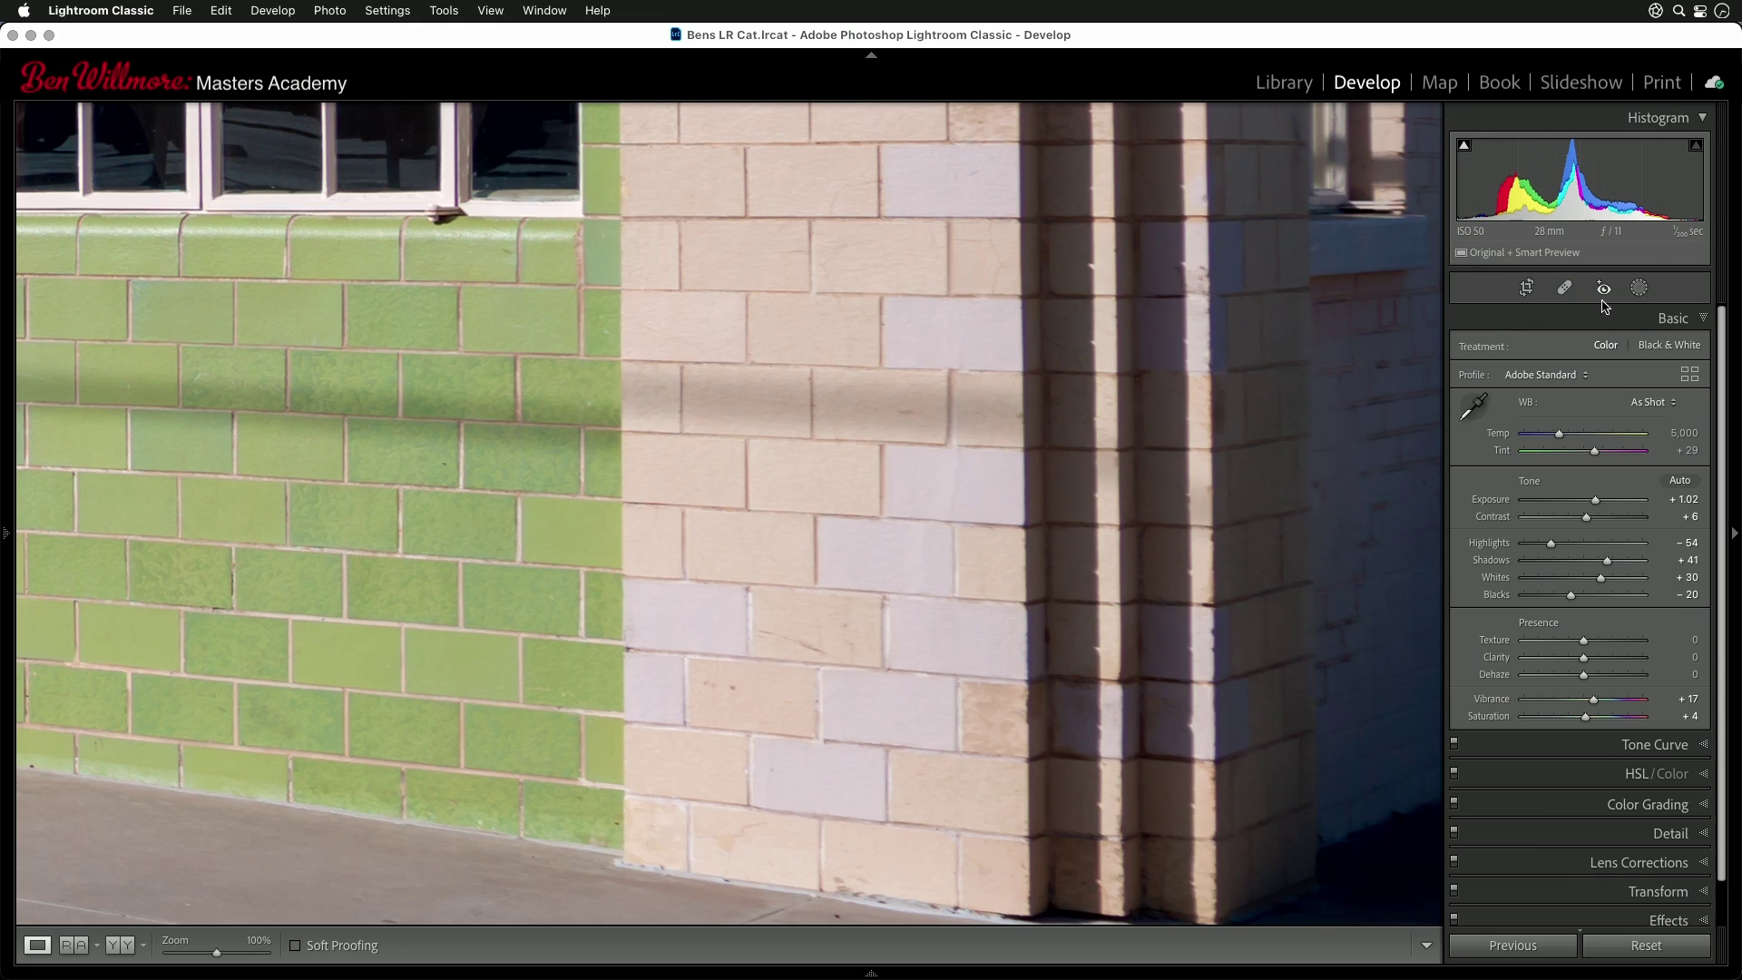
- Add a new brush mask with Density 100 and brush Size 8.0
left_click(1640, 289)
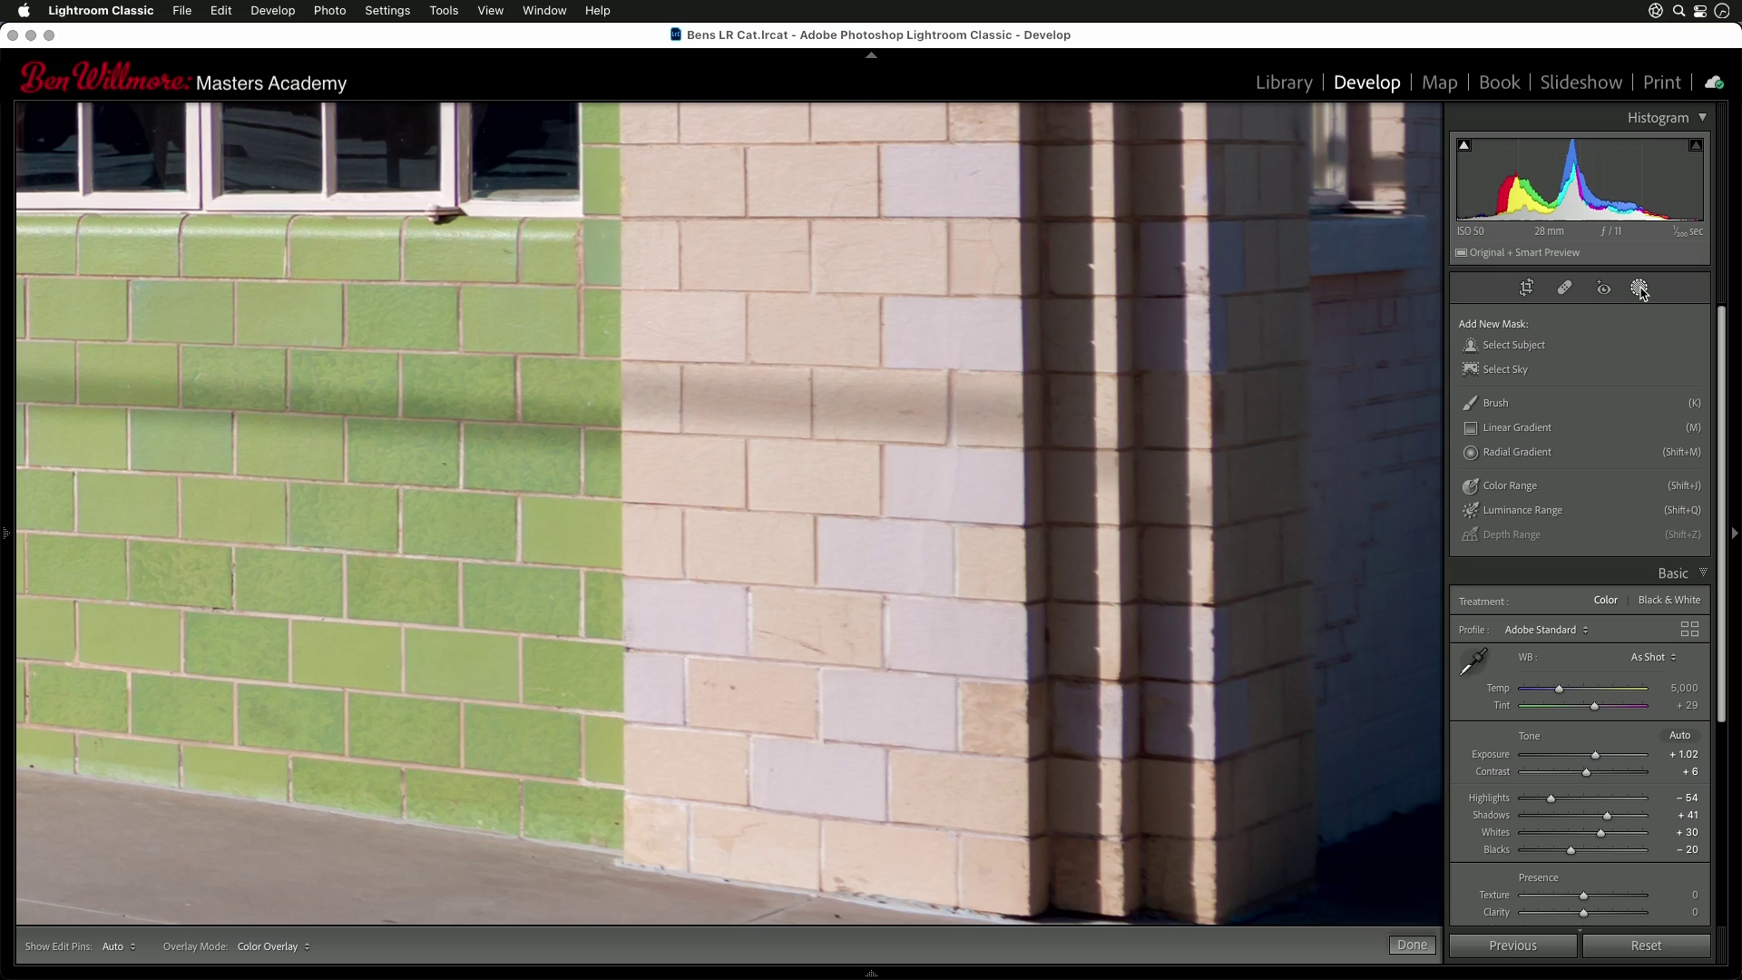
left_click(1496, 404)
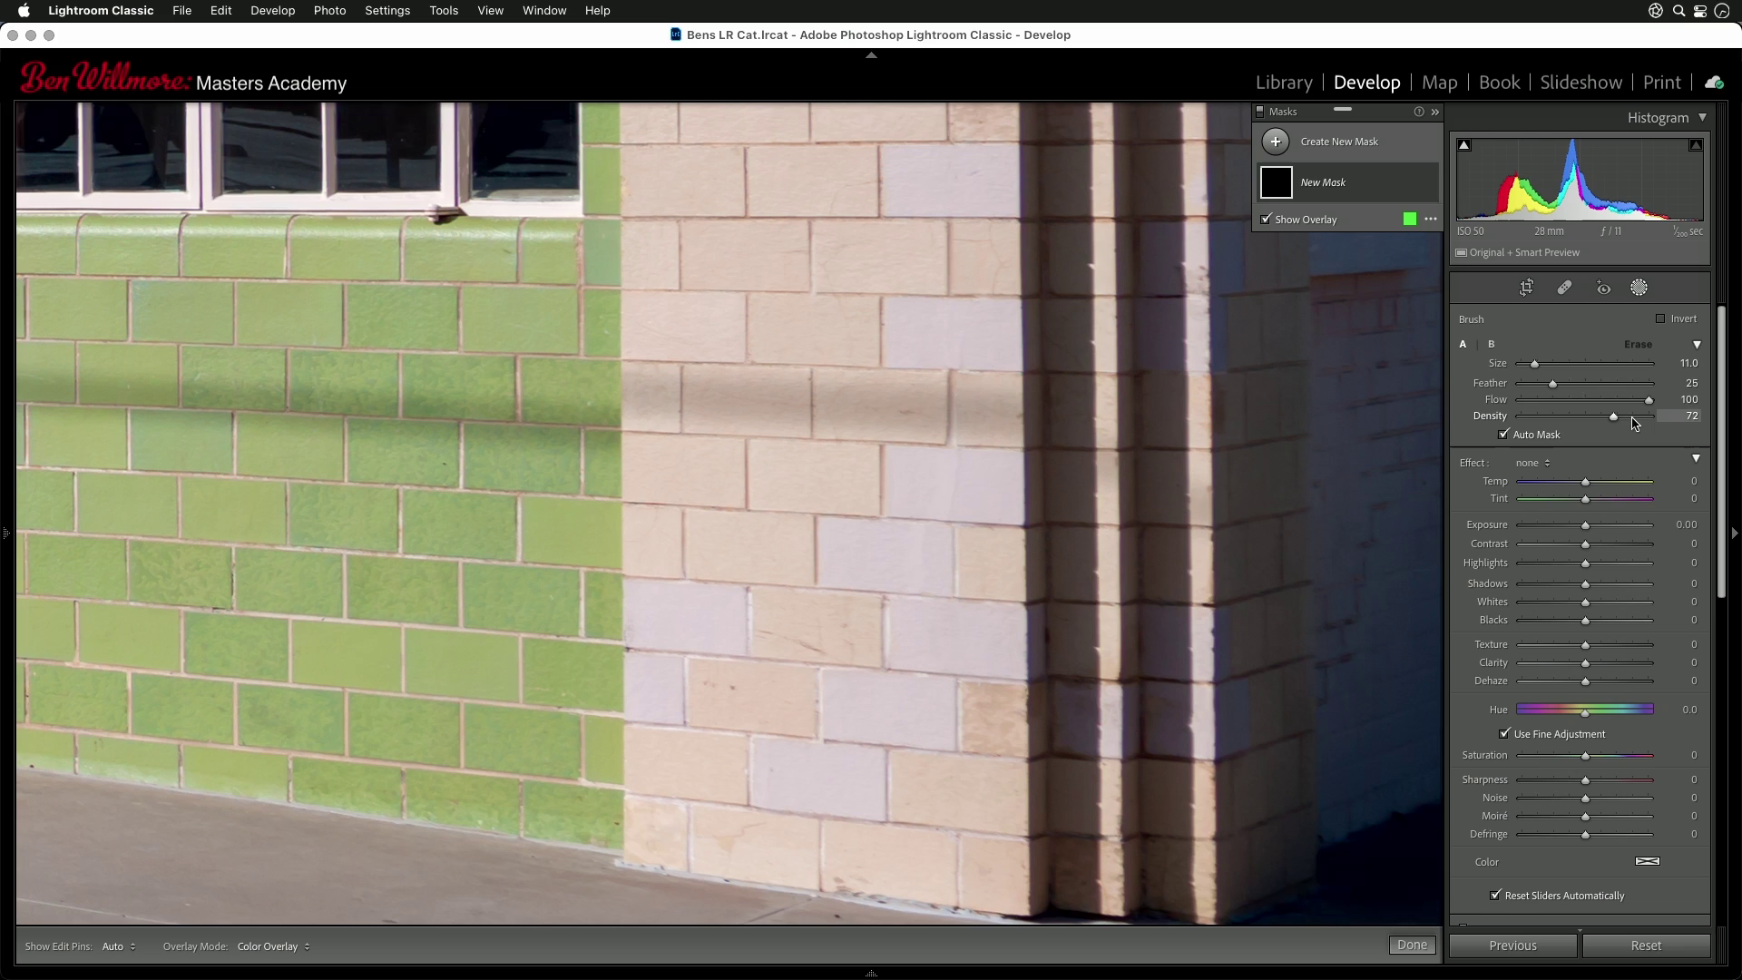
left_click_drag(1614, 416, 1679, 417)
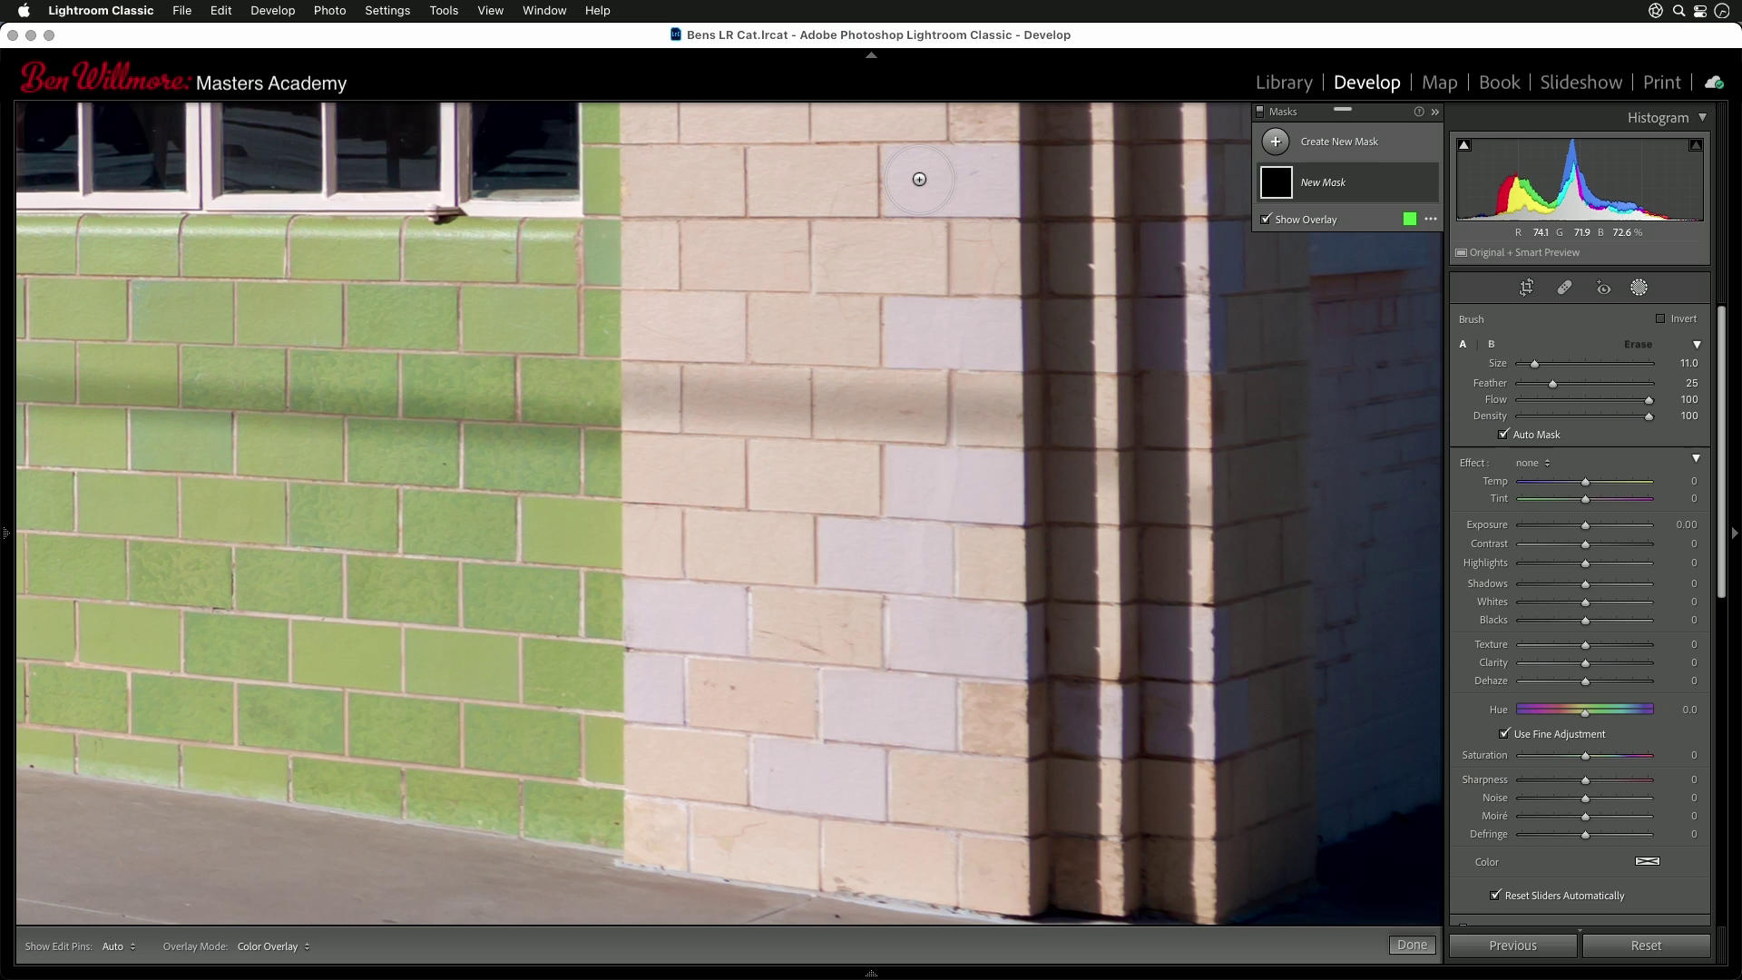
scroll(919, 178, "down", 3)
- Paint Mask 1 over the lighter top brick, switching to erase and toggling edit pins to check
key("h")
mouse_move(901, 317)
left_mouse_down()
mouse_move(1006, 320)
mouse_move(1006, 352)
mouse_move(903, 343)
left_mouse_up()
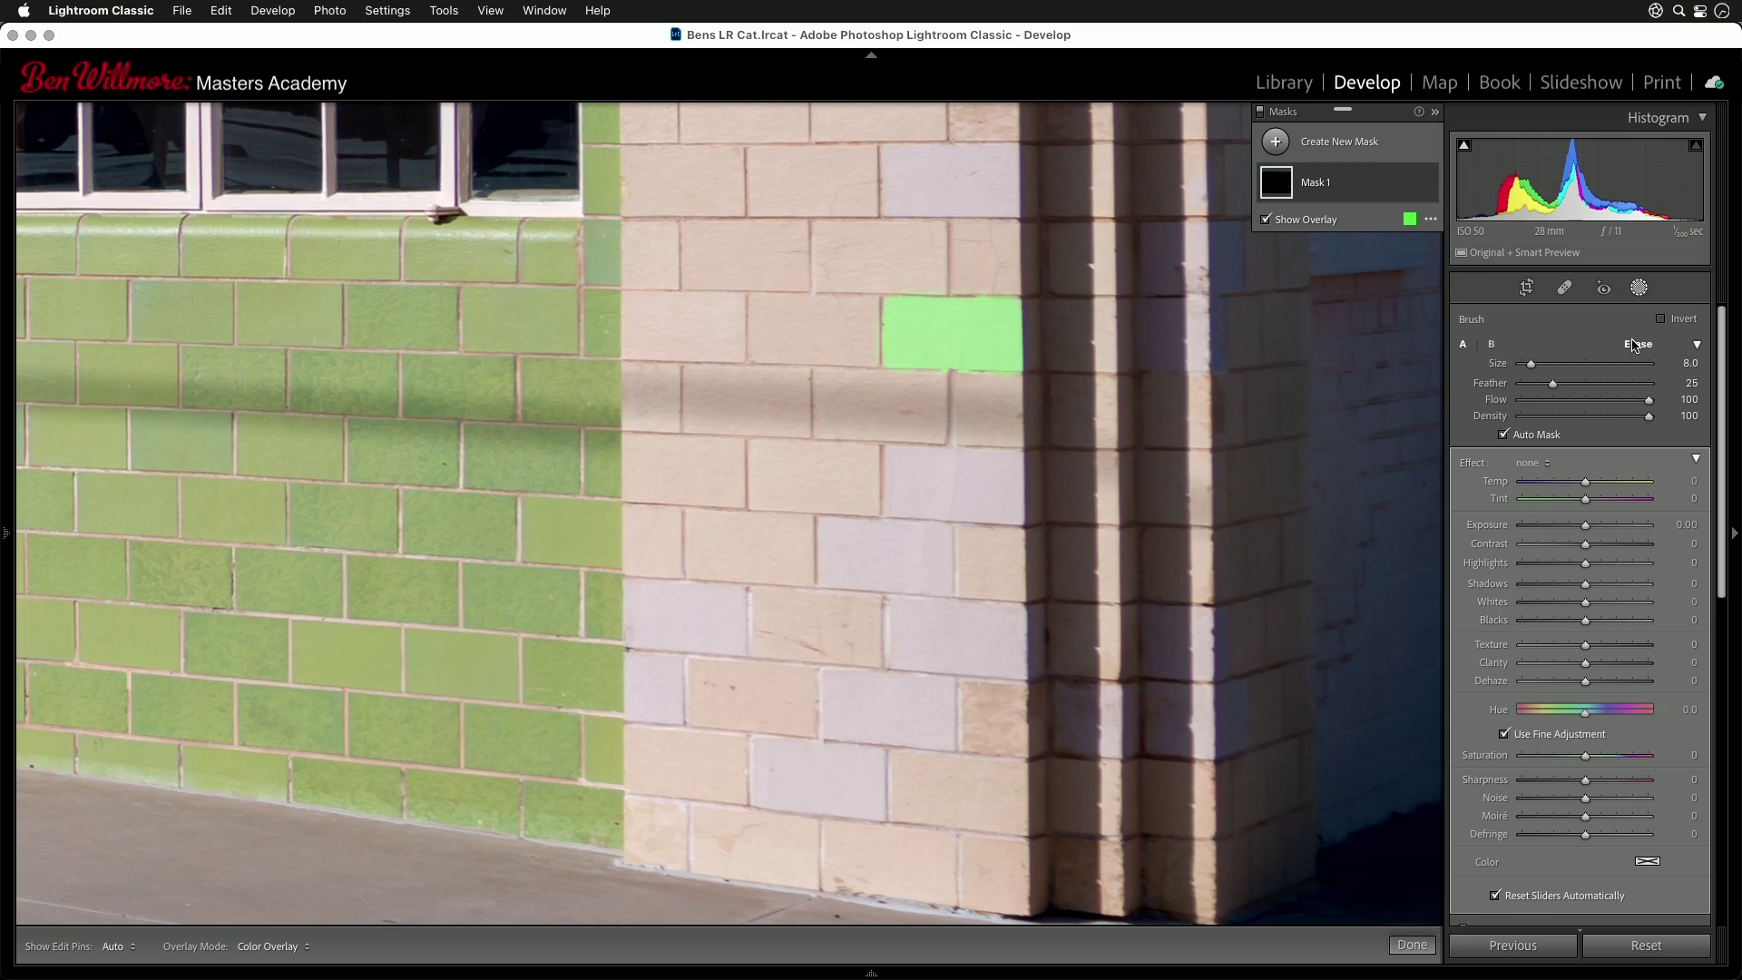
key("alt")
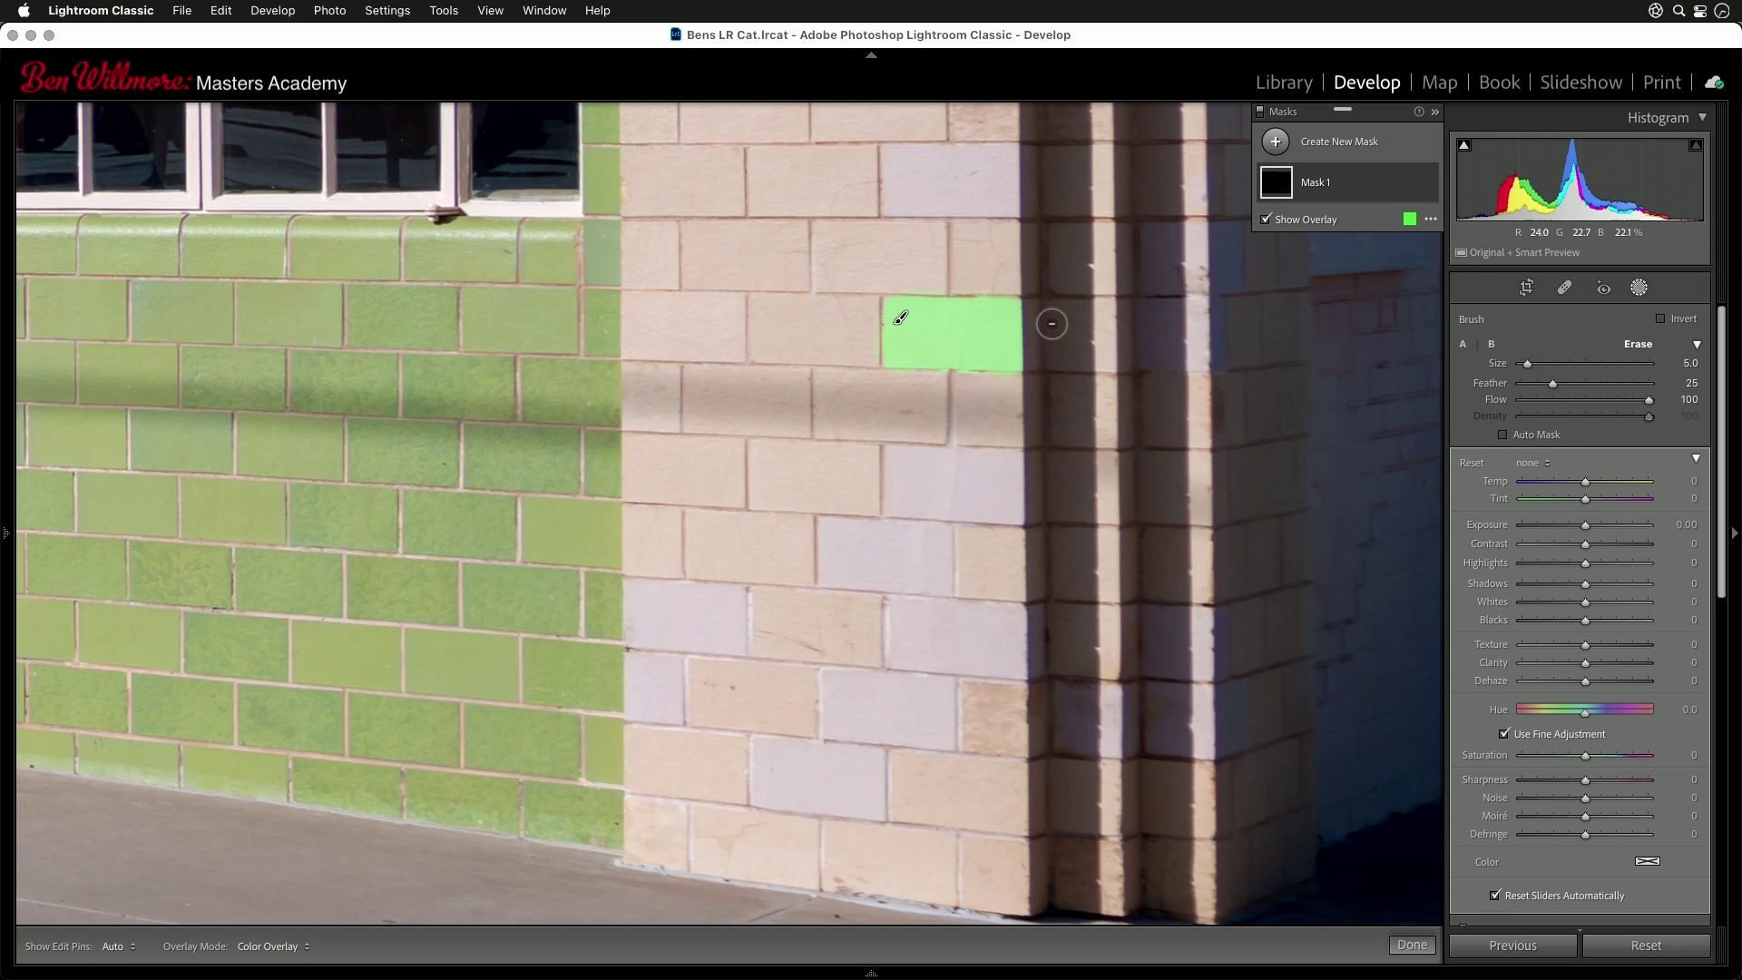
key("h")
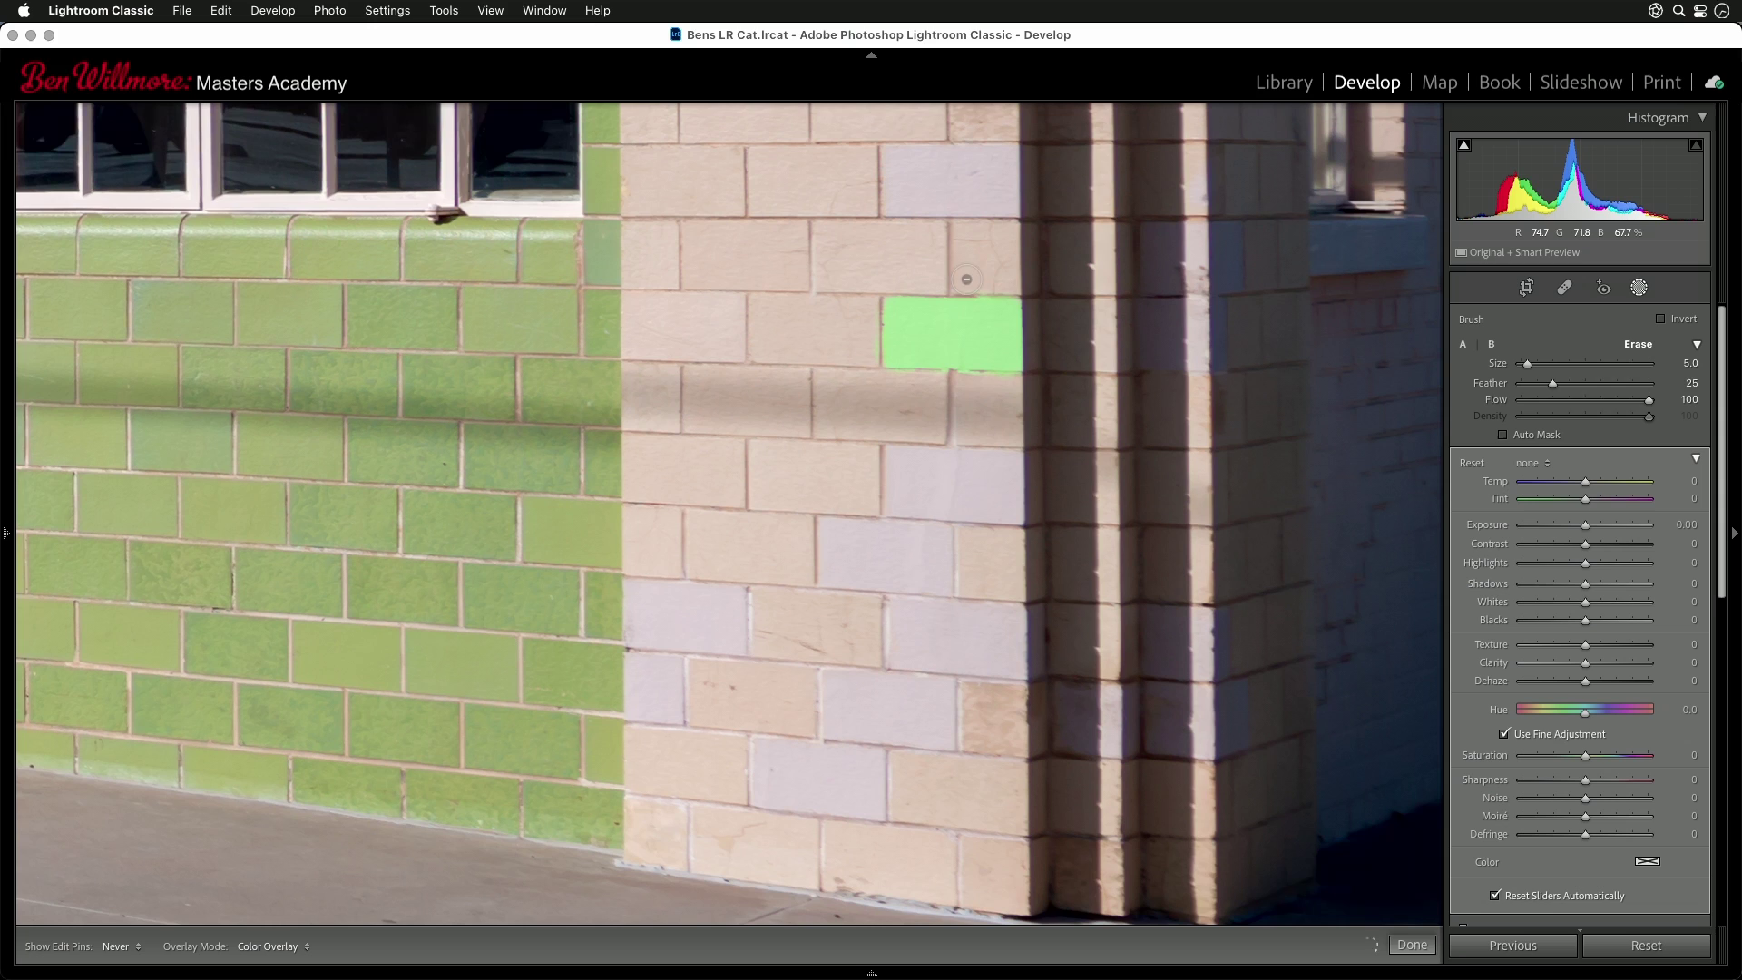
key("h")
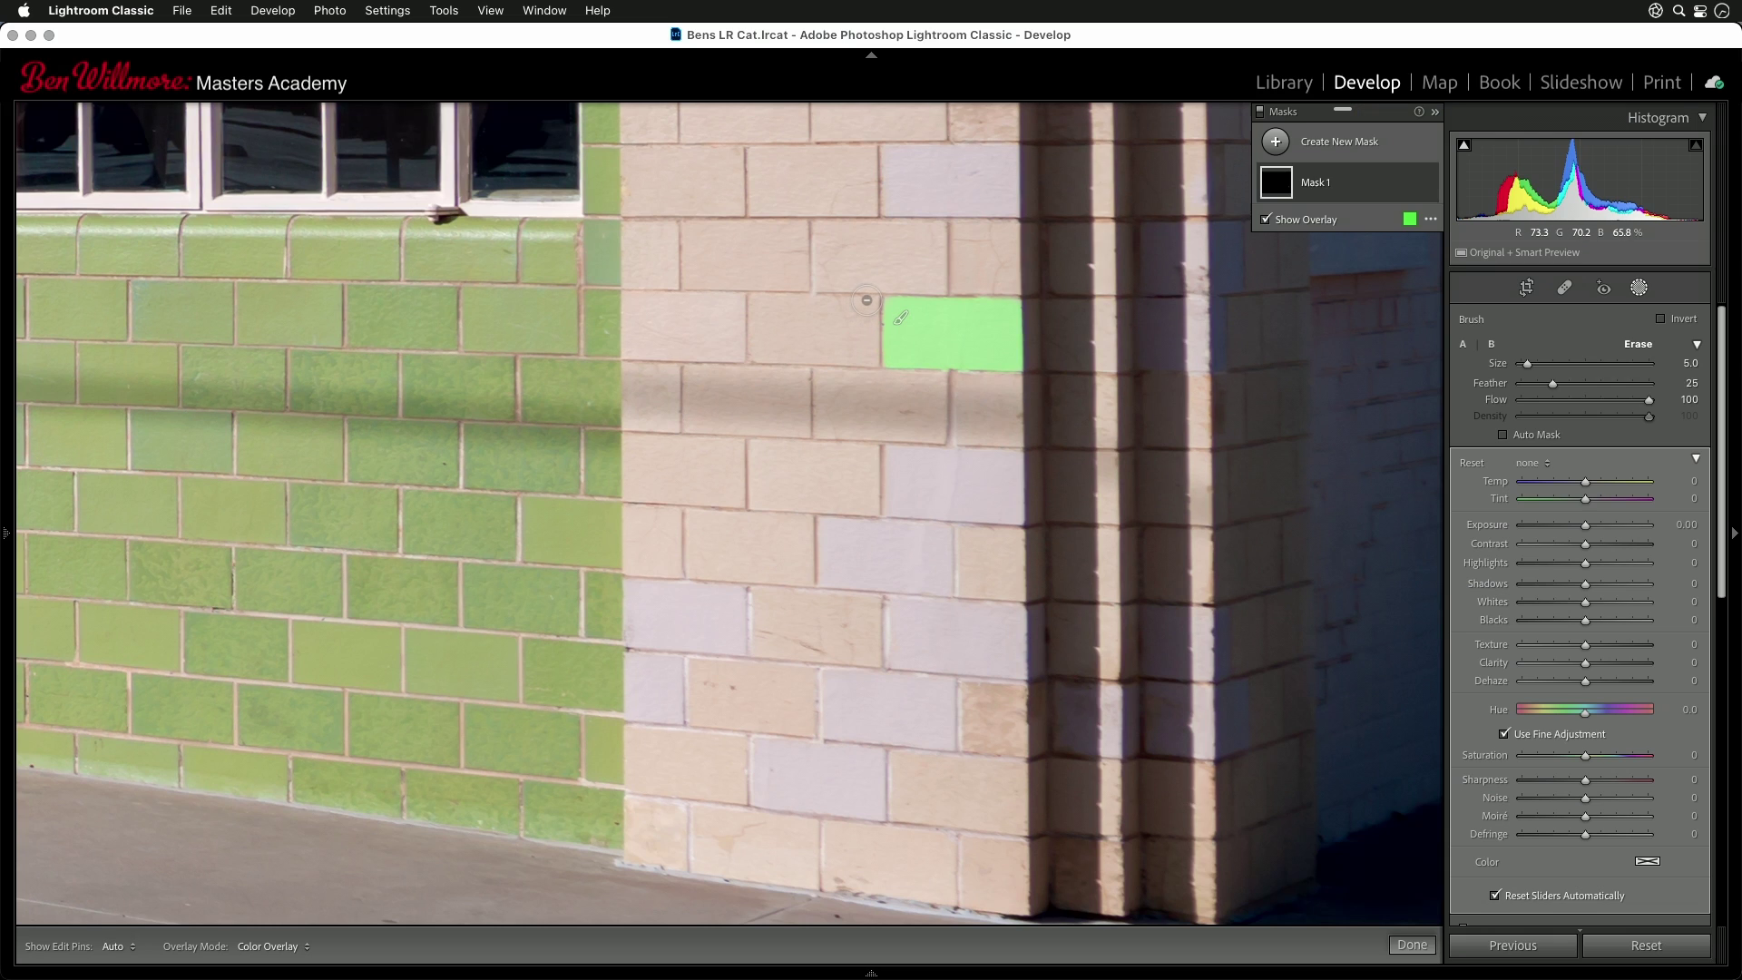
- Return the brush from Erase to painting, back at Size 8.0 with Auto Mask on
key("alt")
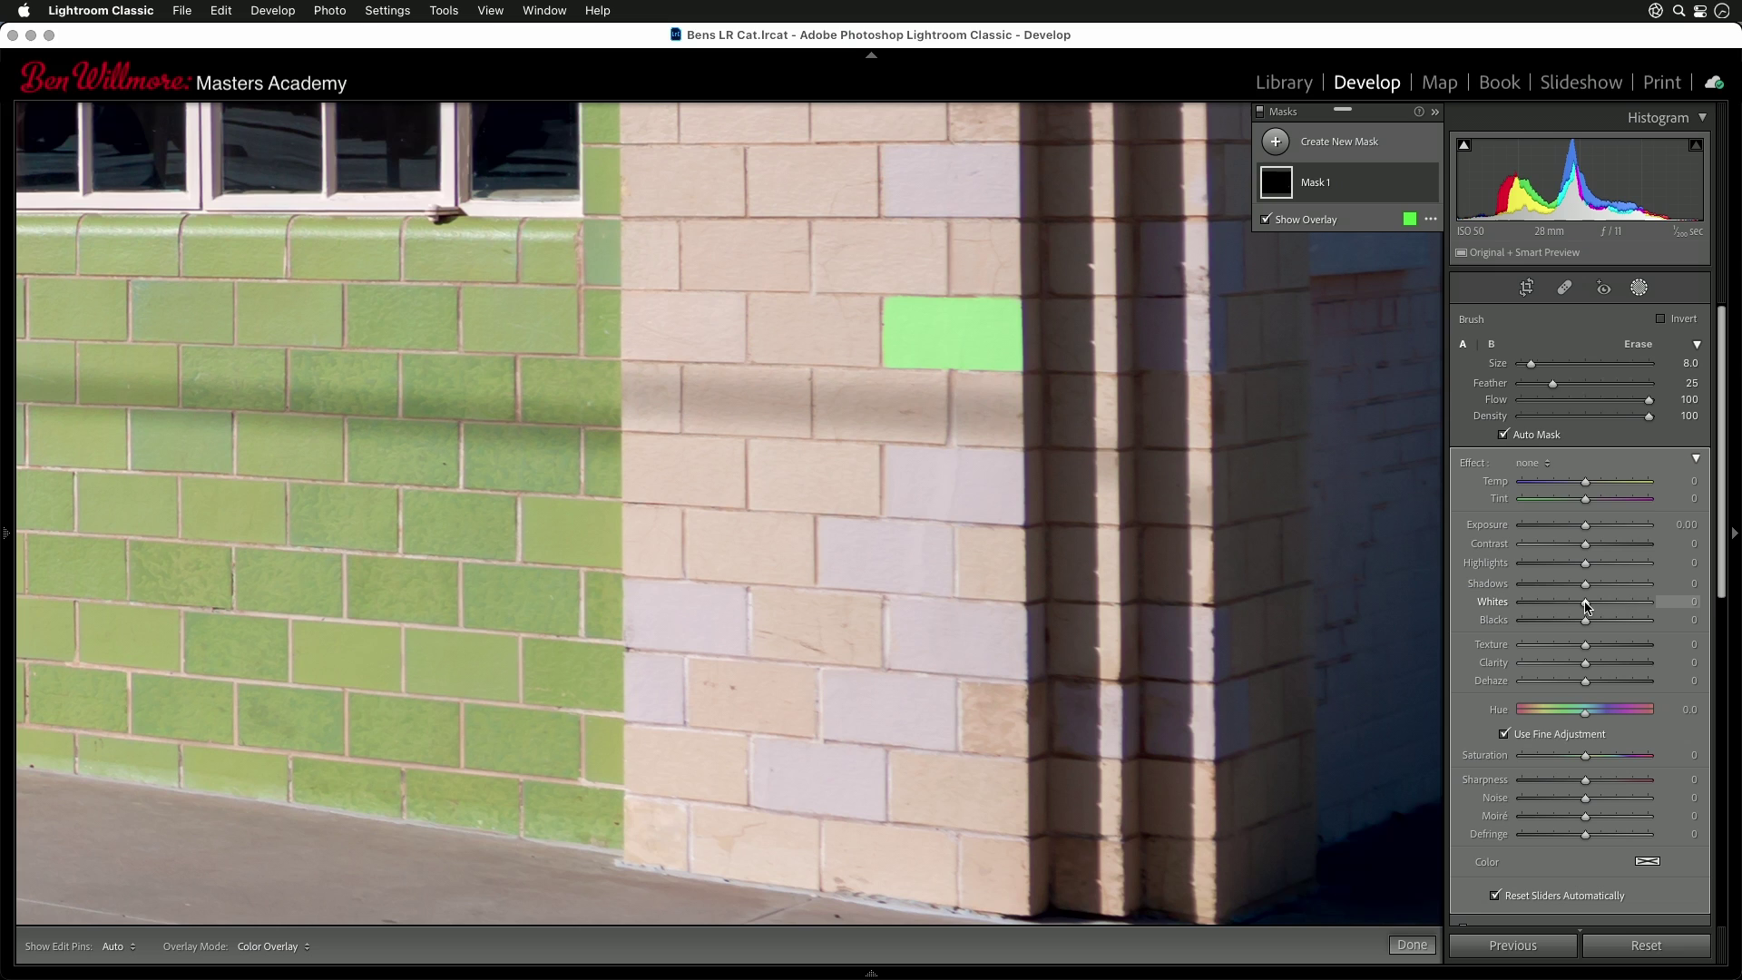
- Lower the masked brick's Whites to -3, comparing with the overlay toggled off and on
key("o")
left_click_drag(1585, 606, 1585, 608)
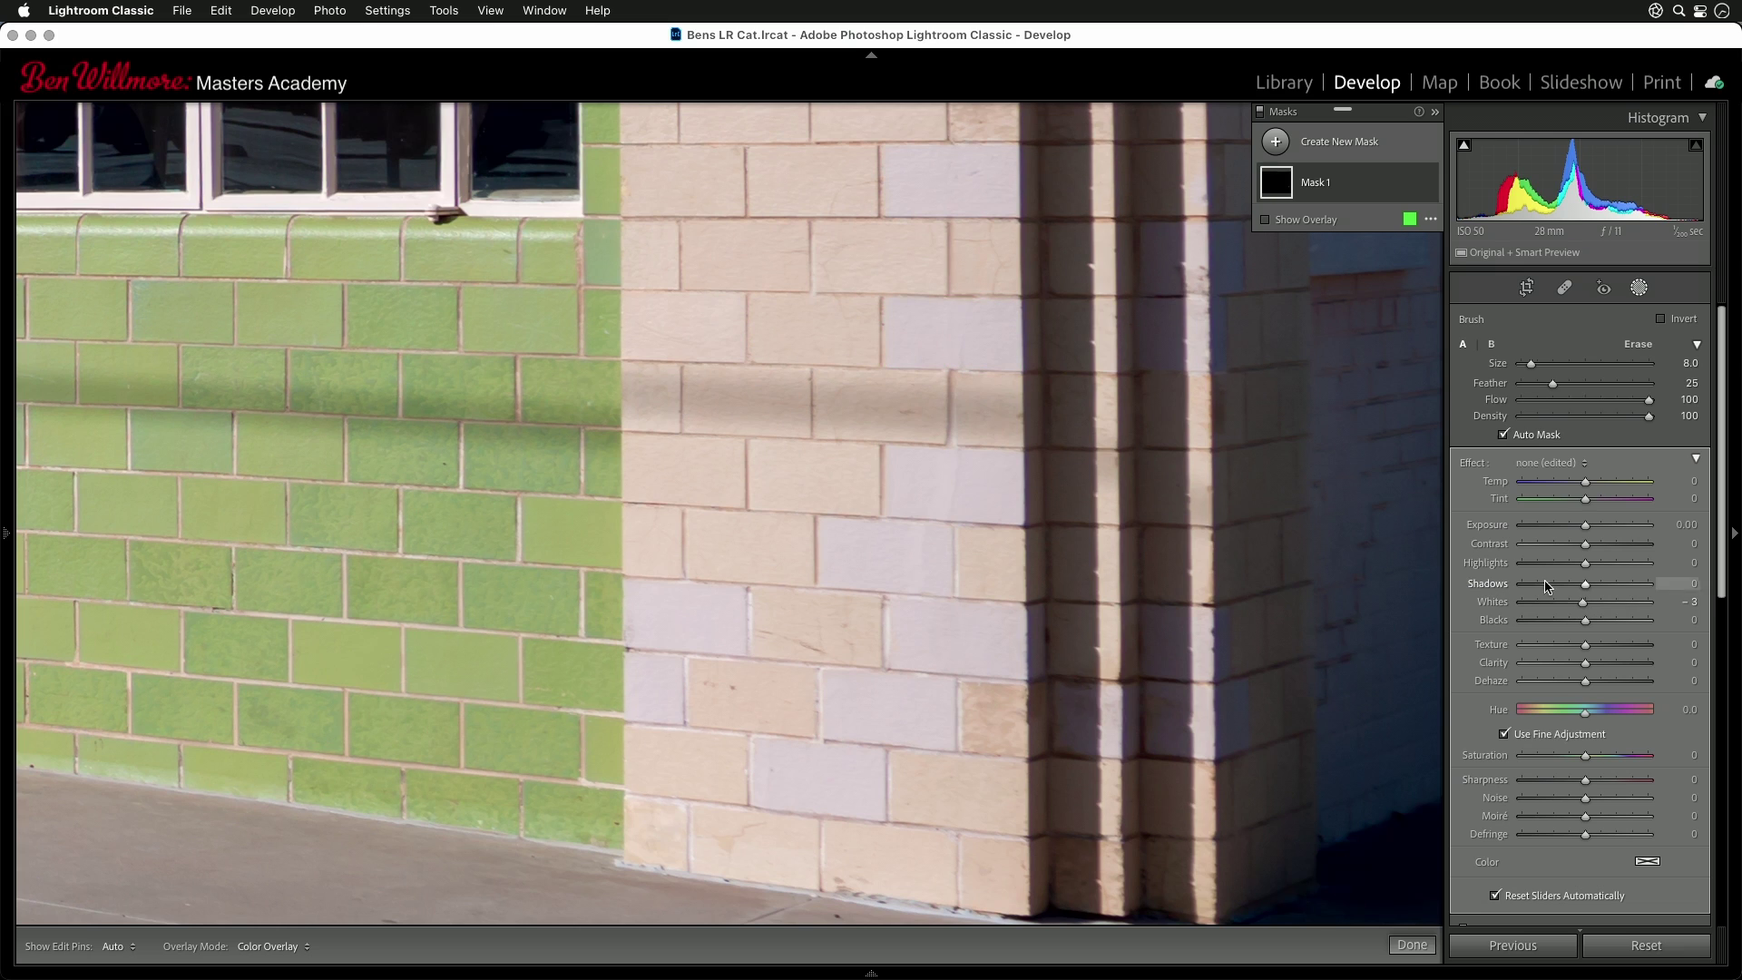
left_click(1431, 220)
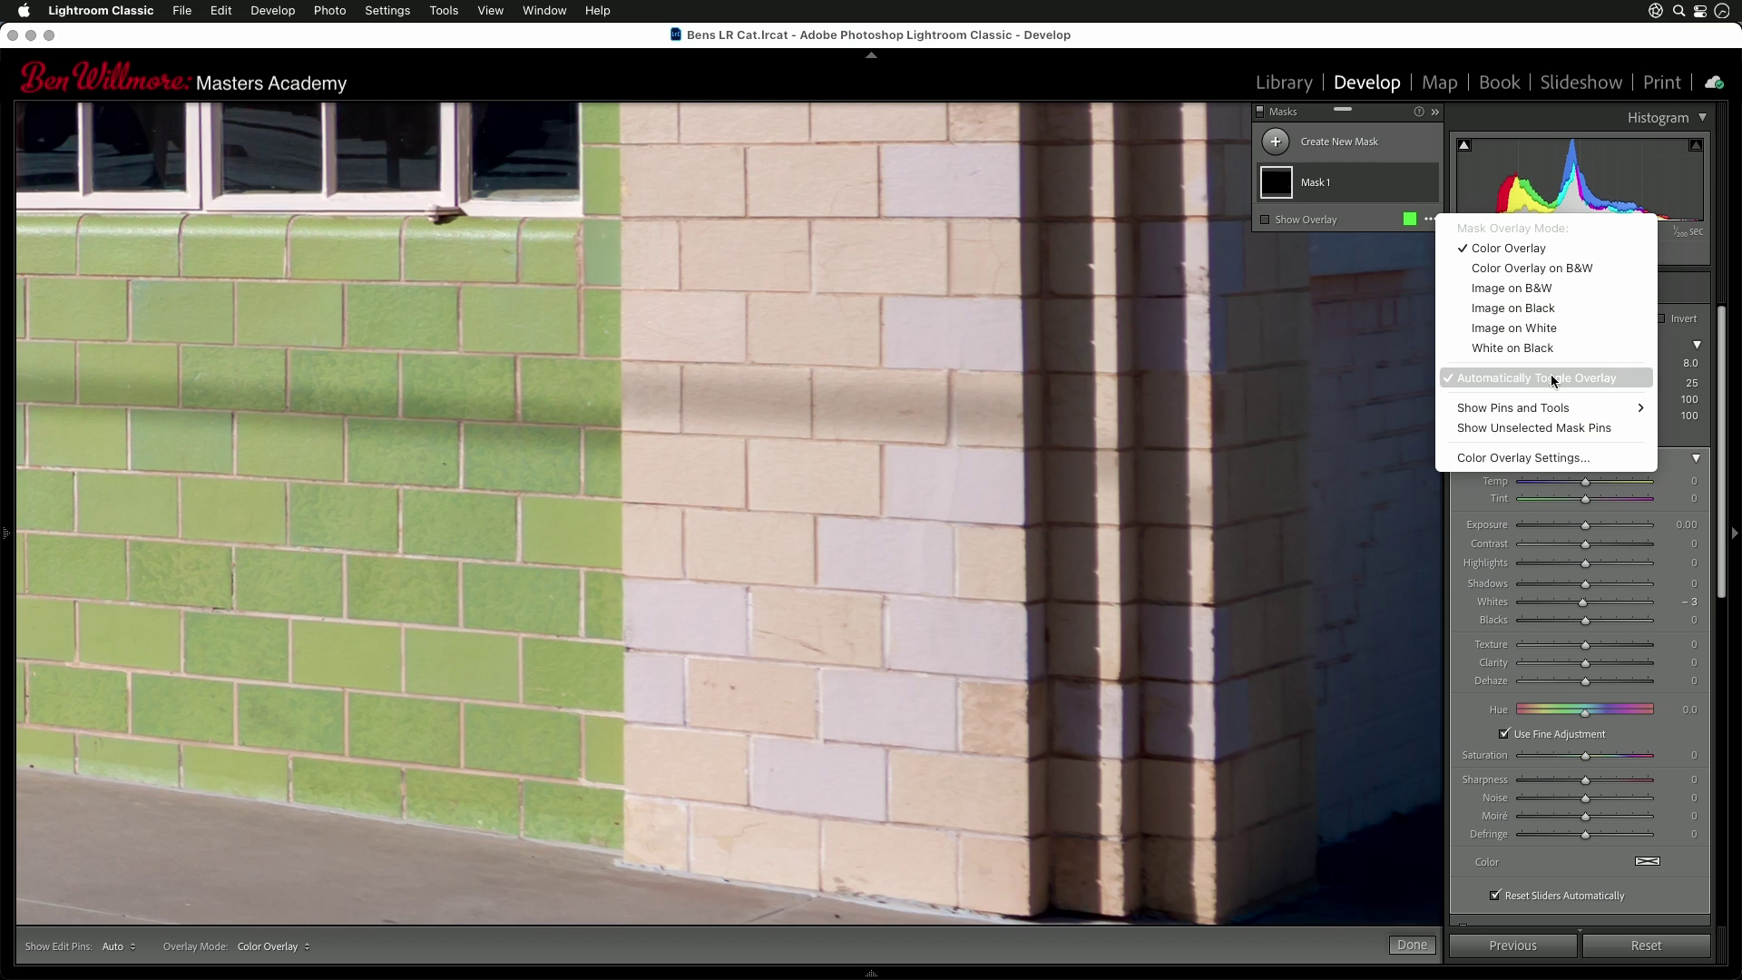
left_click(1388, 232)
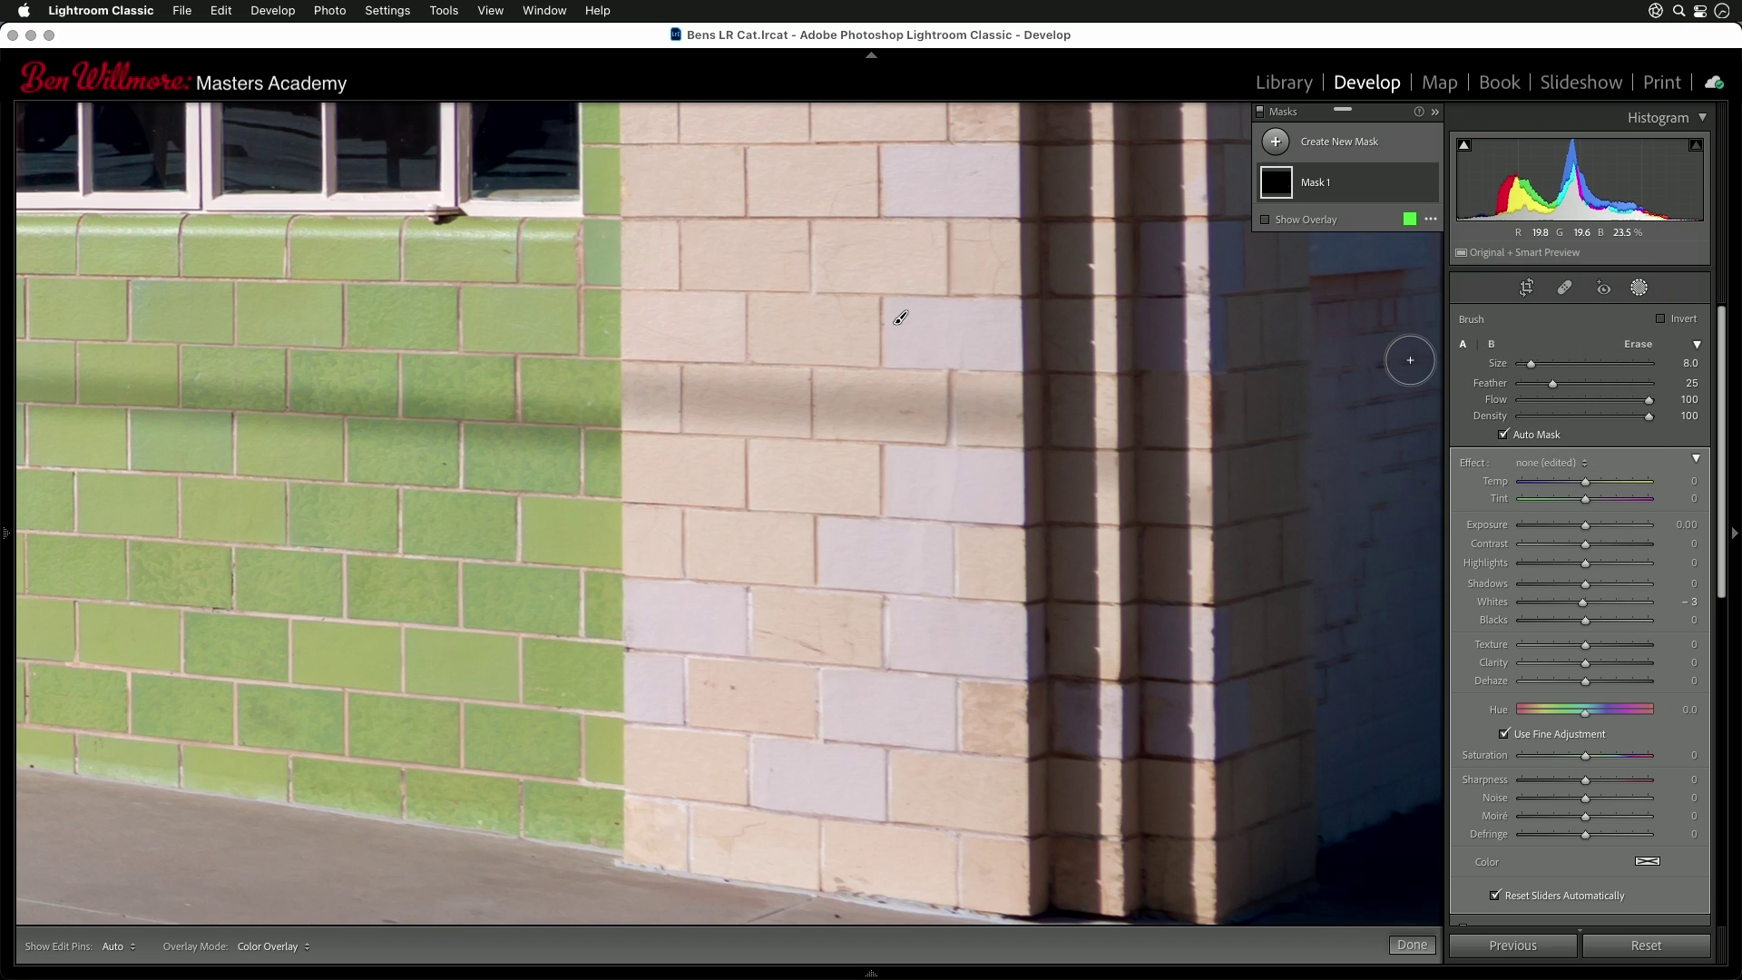
key("o")
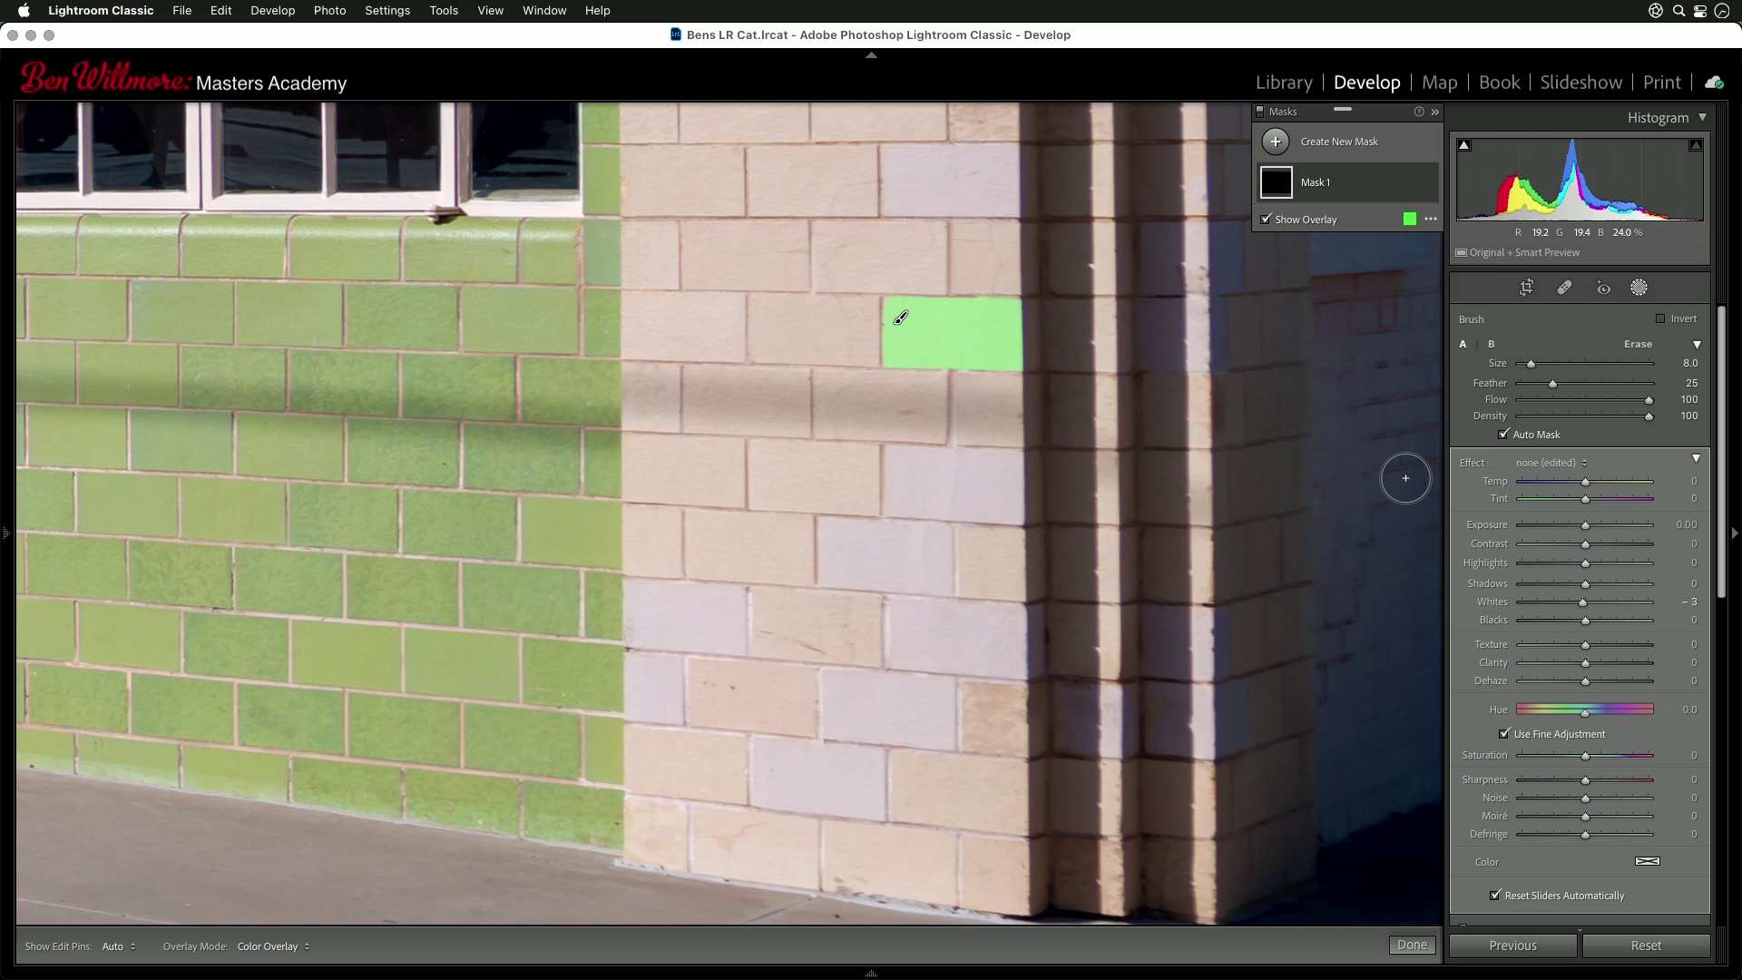
key("o")
key("o")
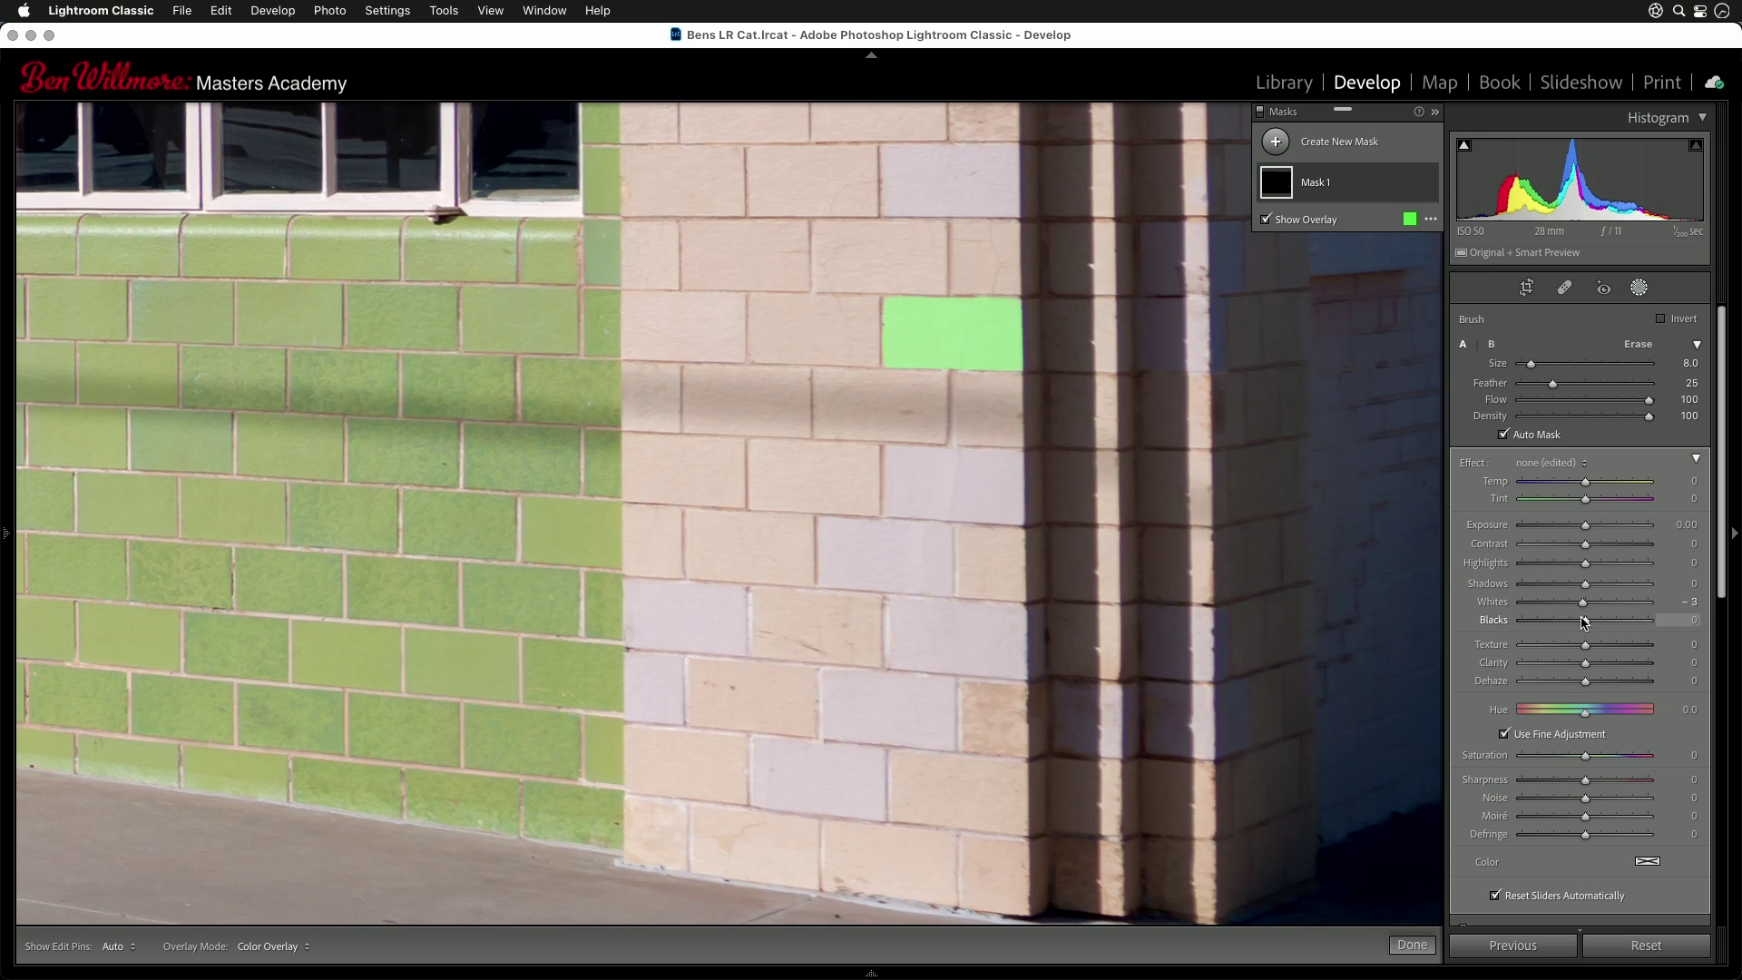
- Drag the brick mask's Whites down to -33, toggling the overlay to check coverage
key("o")
left_click_drag(1587, 602, 1562, 607)
key("o")
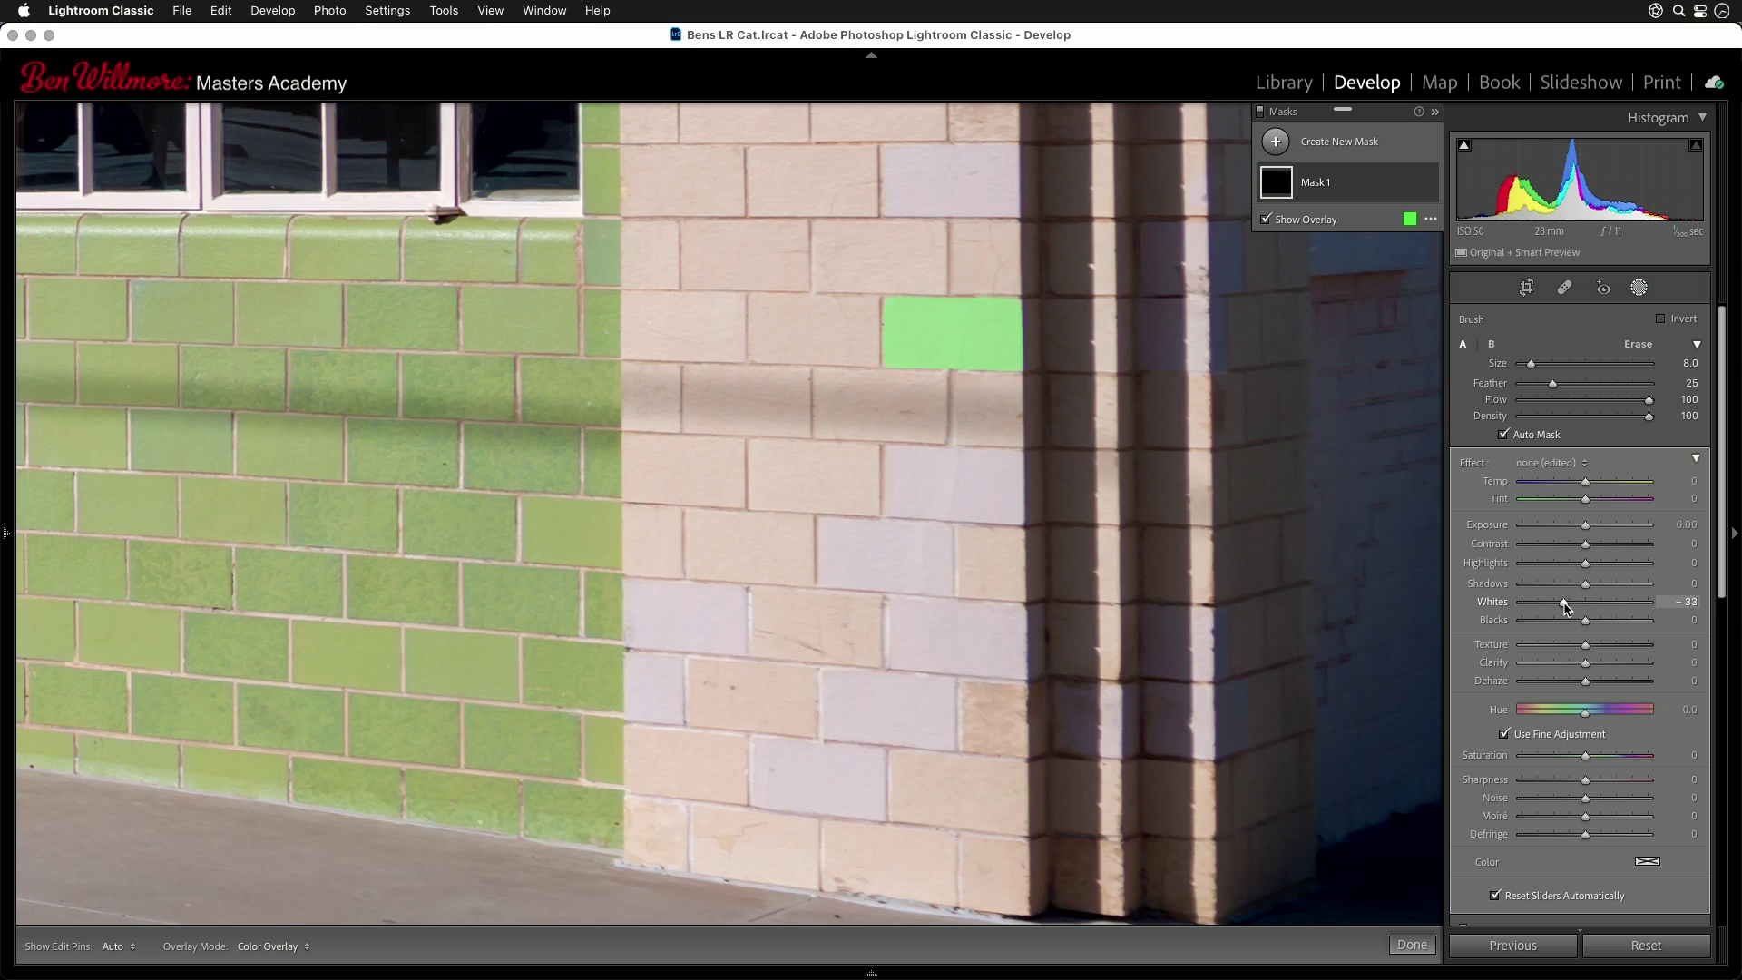
key("o")
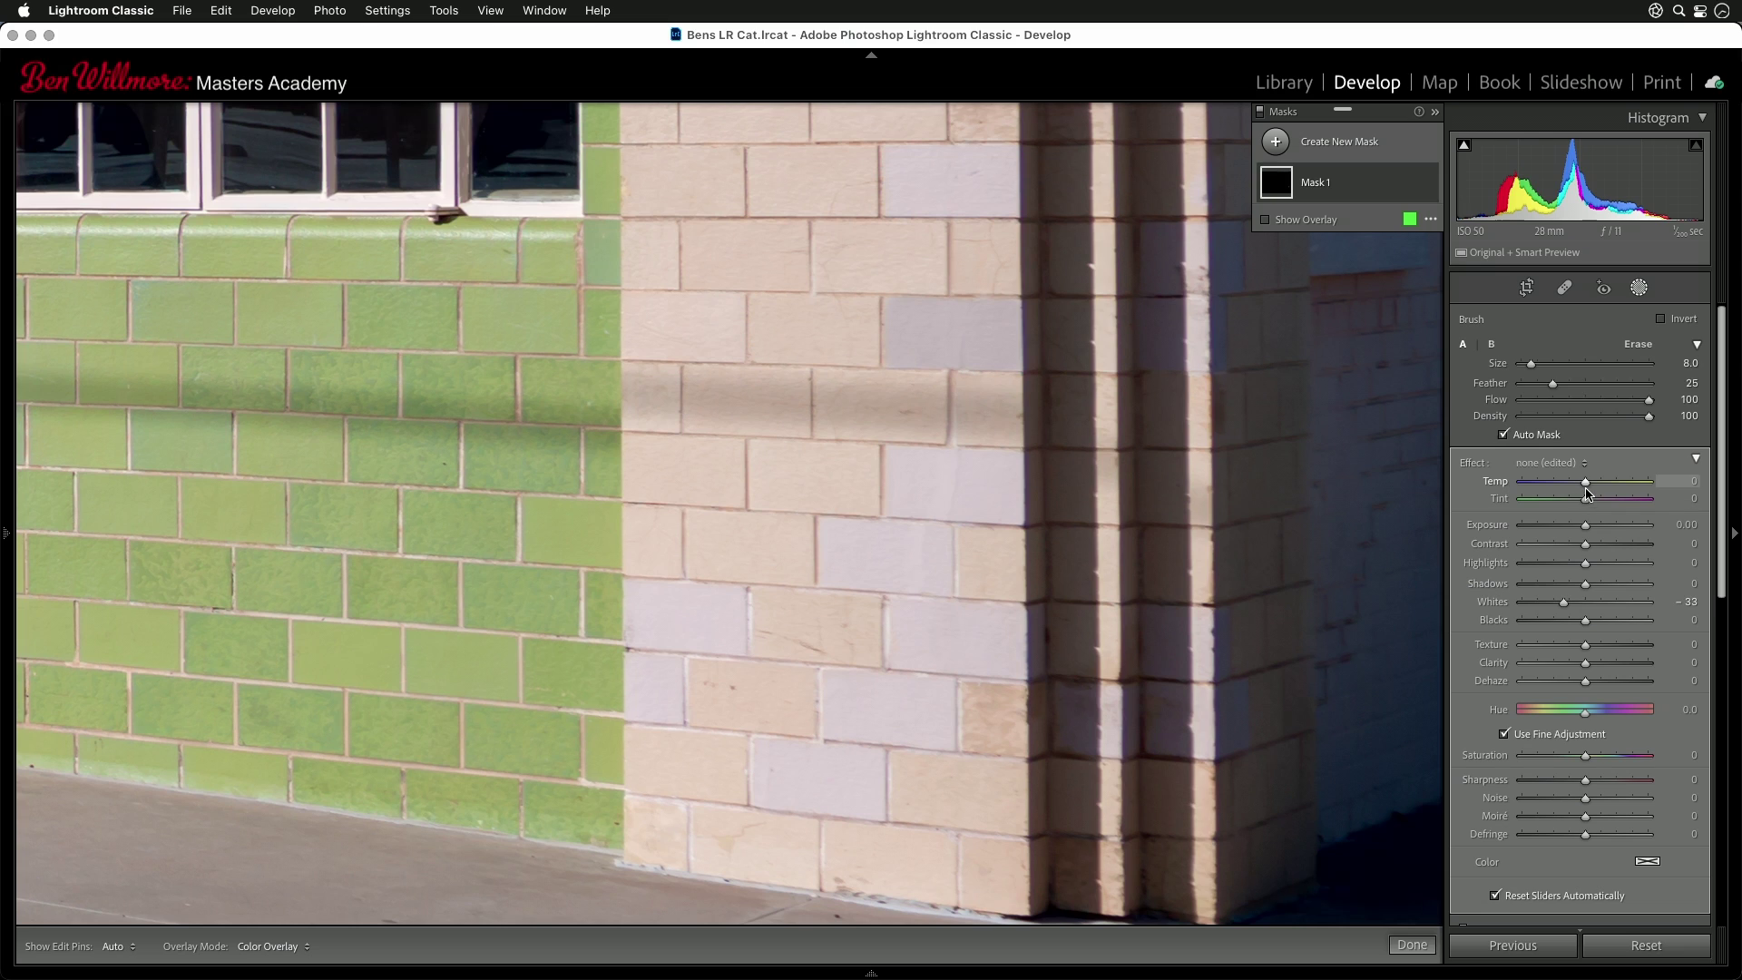
- Warm the masked brick to Temp 19 and Tint -10, with Whites at -26
left_click_drag(1584, 480, 1594, 487)
left_click_drag(1585, 500, 1574, 500)
left_click_drag(1574, 501, 1597, 486)
left_click_drag(1565, 606, 1567, 604)
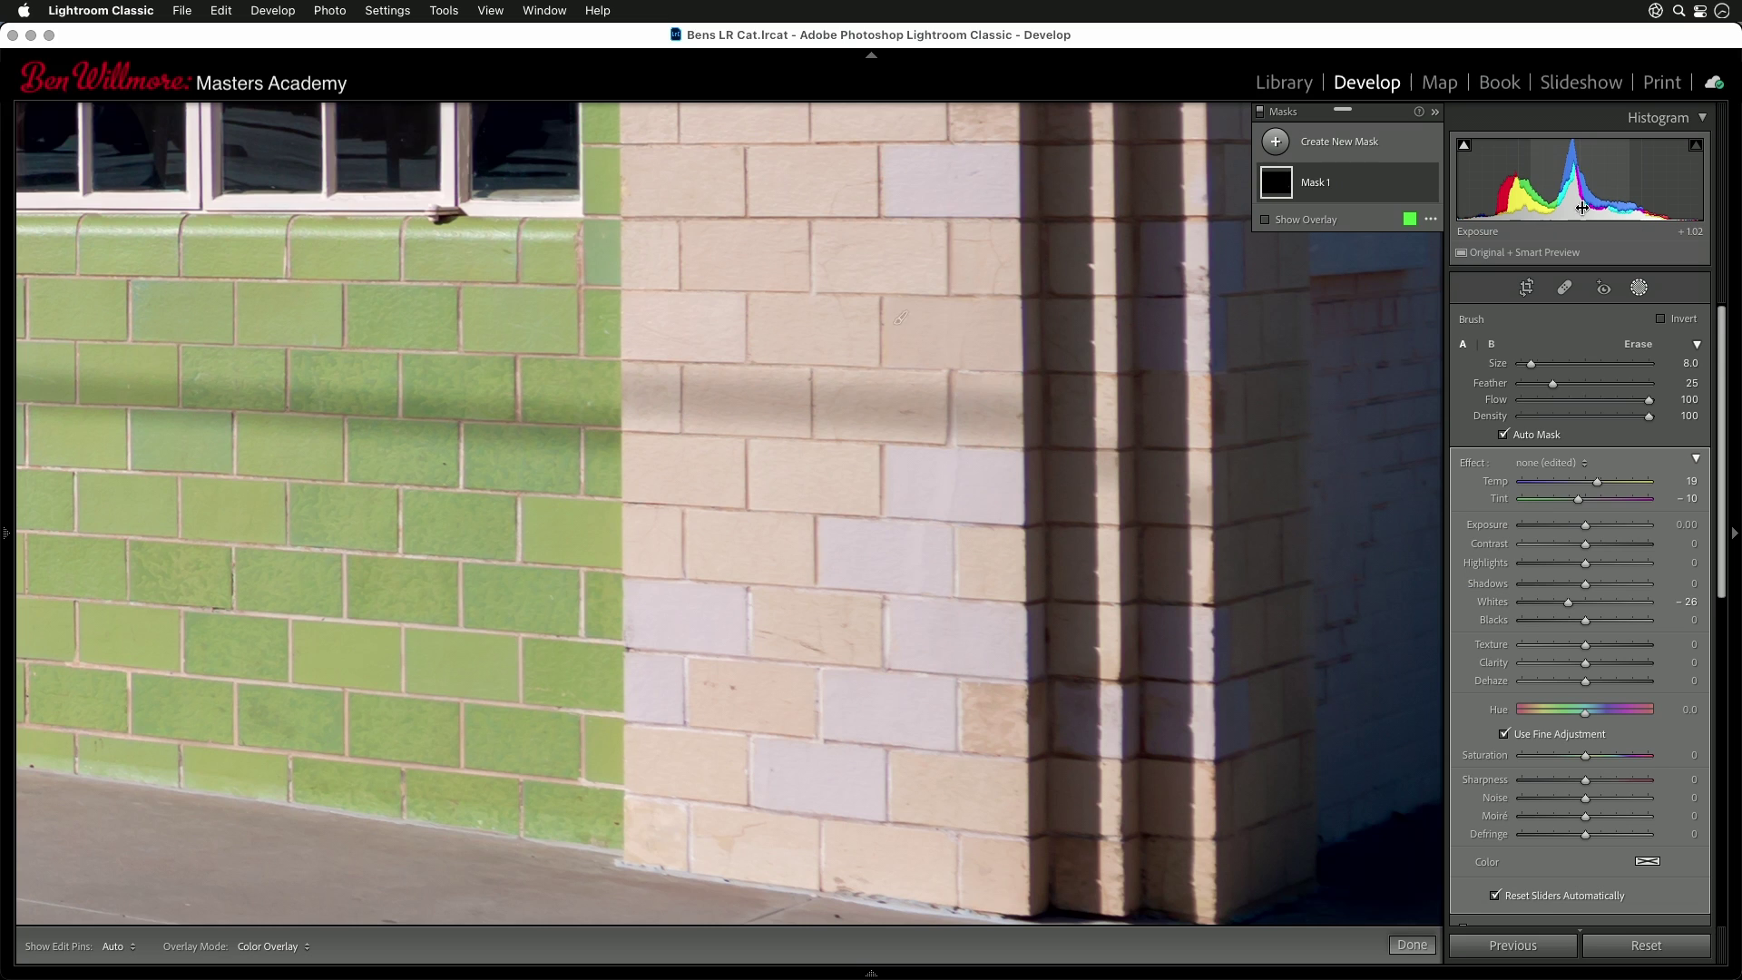
- Switch the histogram readout to show Lab colour values
right_click(1550, 189)
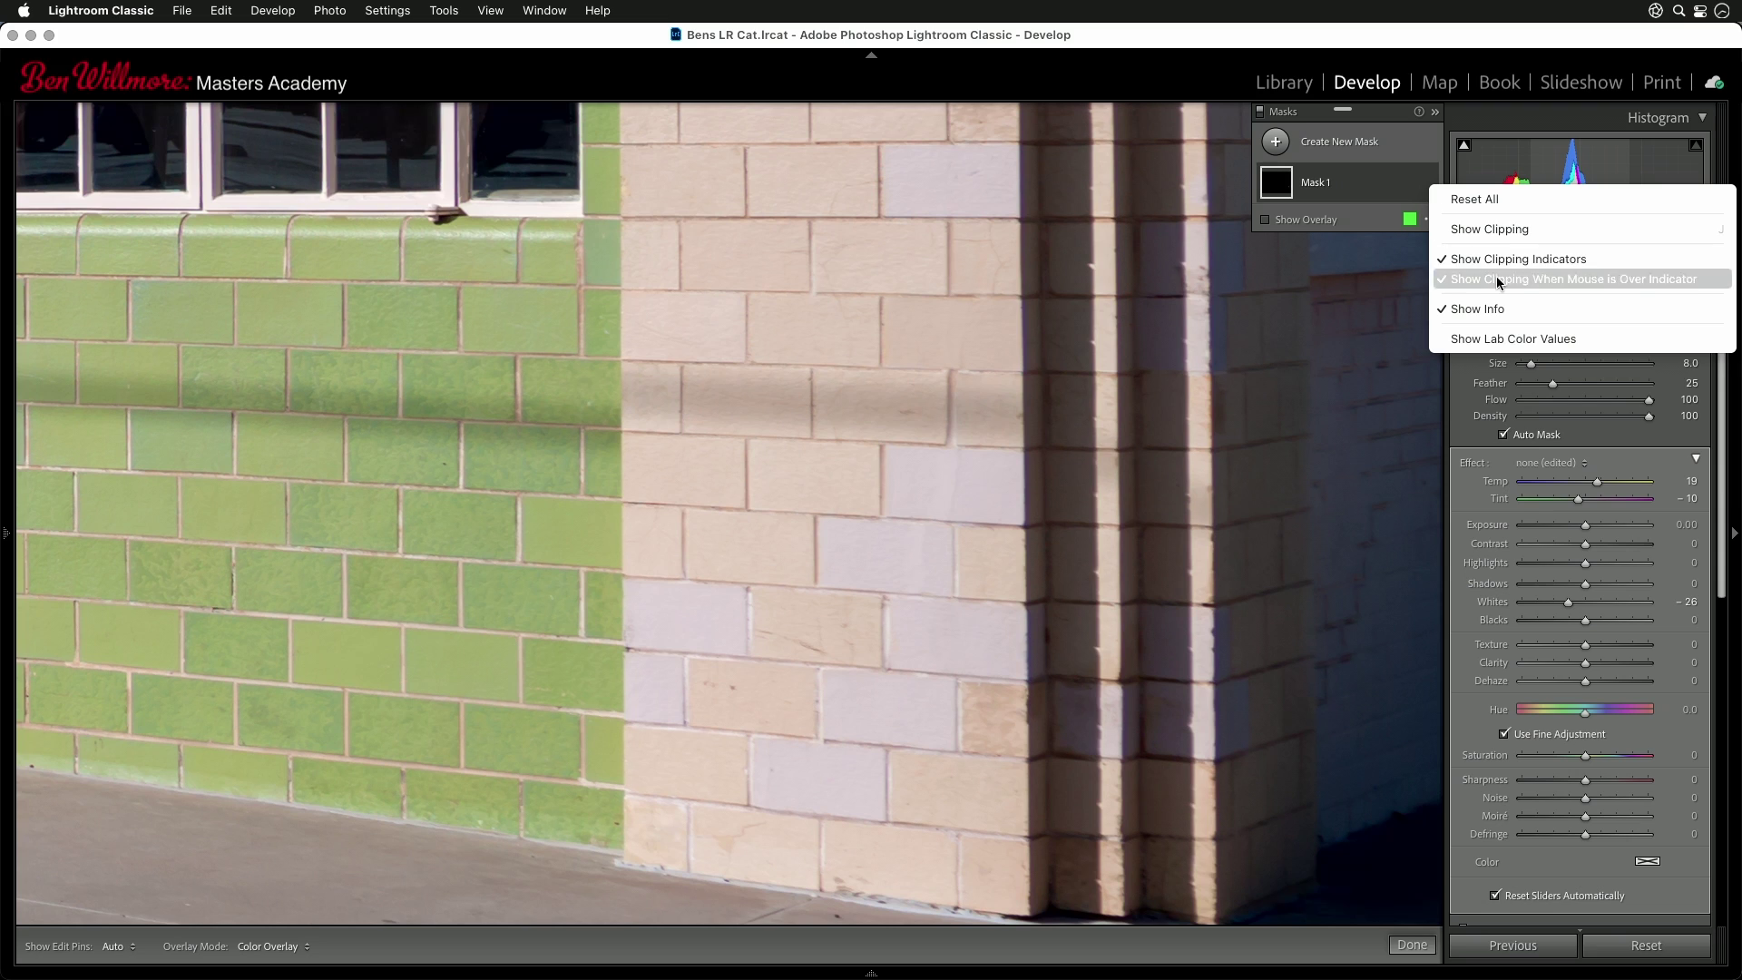
left_click(1467, 341)
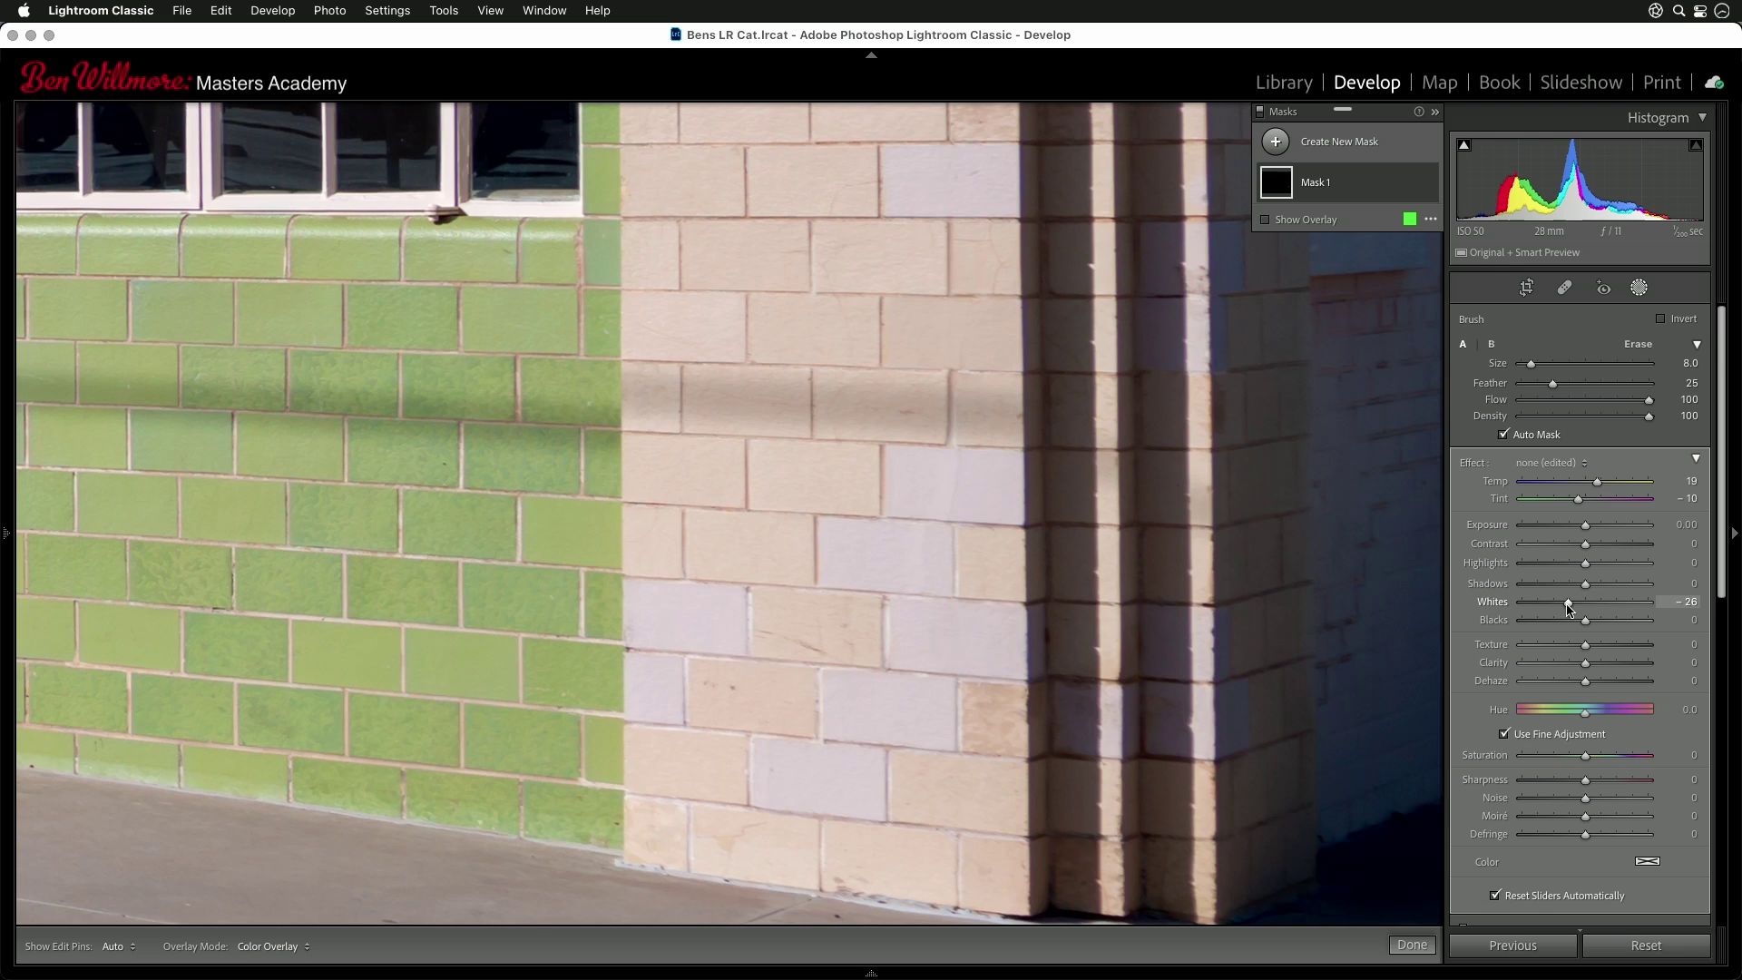
- Raise the brick mask's Whites to -14 while comparing the Lab readouts
left_click(1667, 602)
key("Return")
left_click(1696, 602)
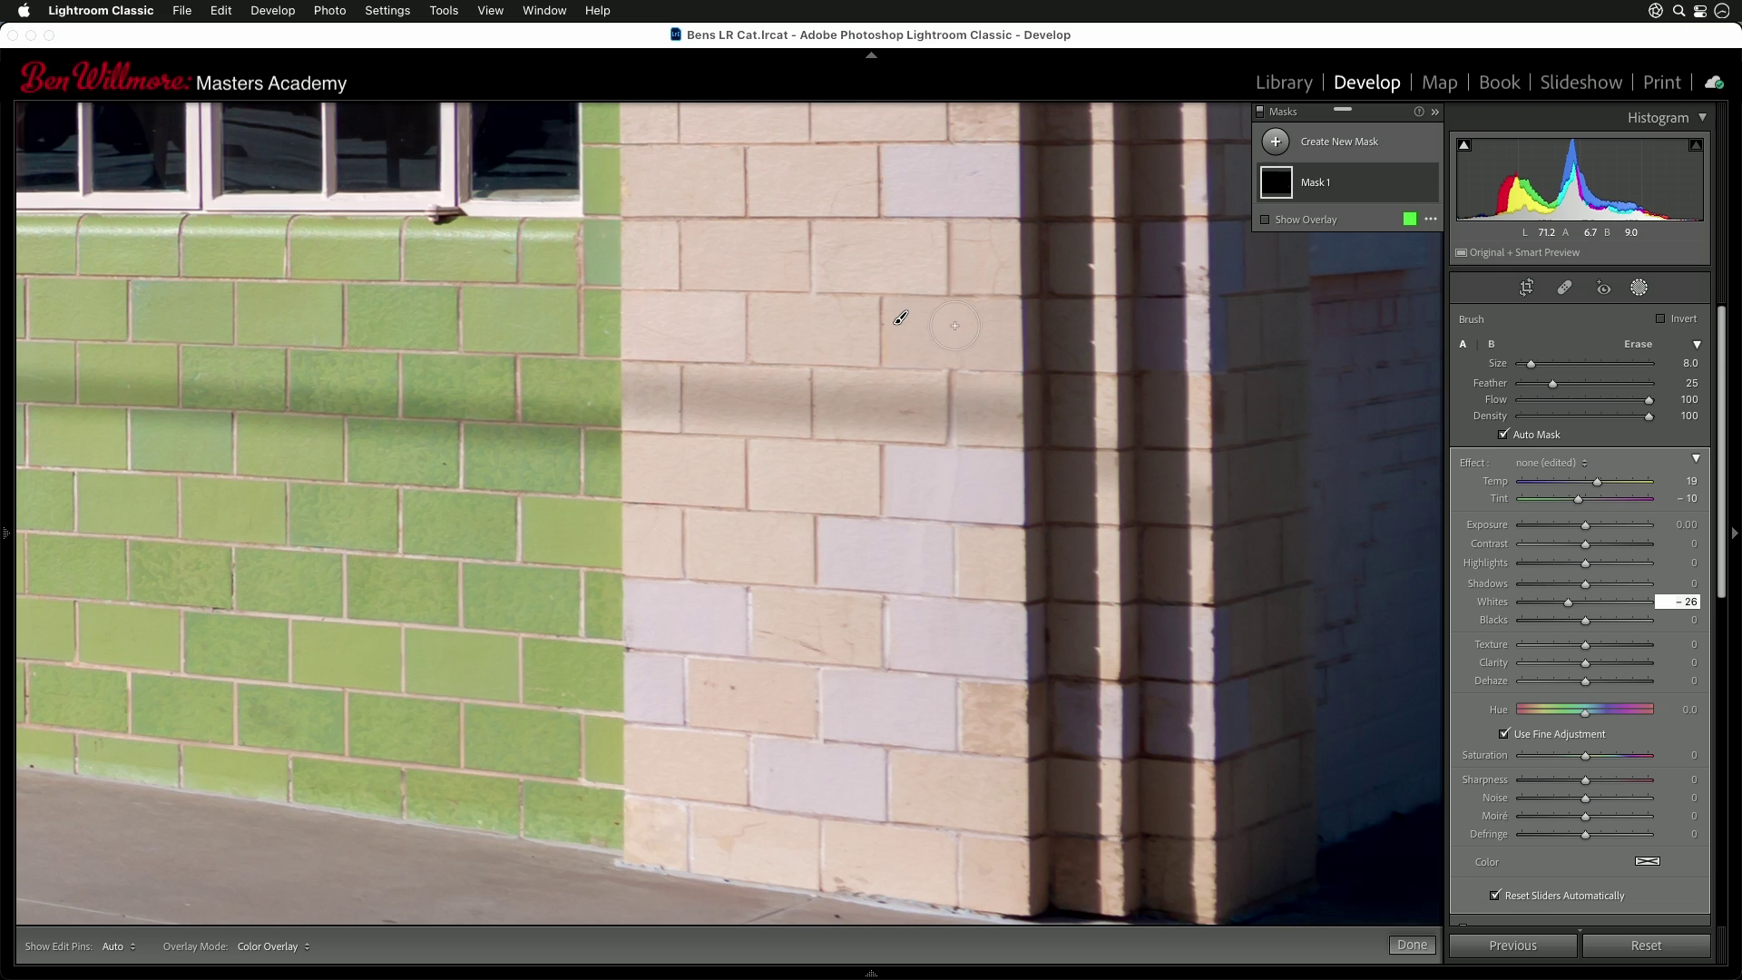
key("Up")
key("Up")
key("Up")
key("Up")
key("Up")
key("Up")
key("Up")
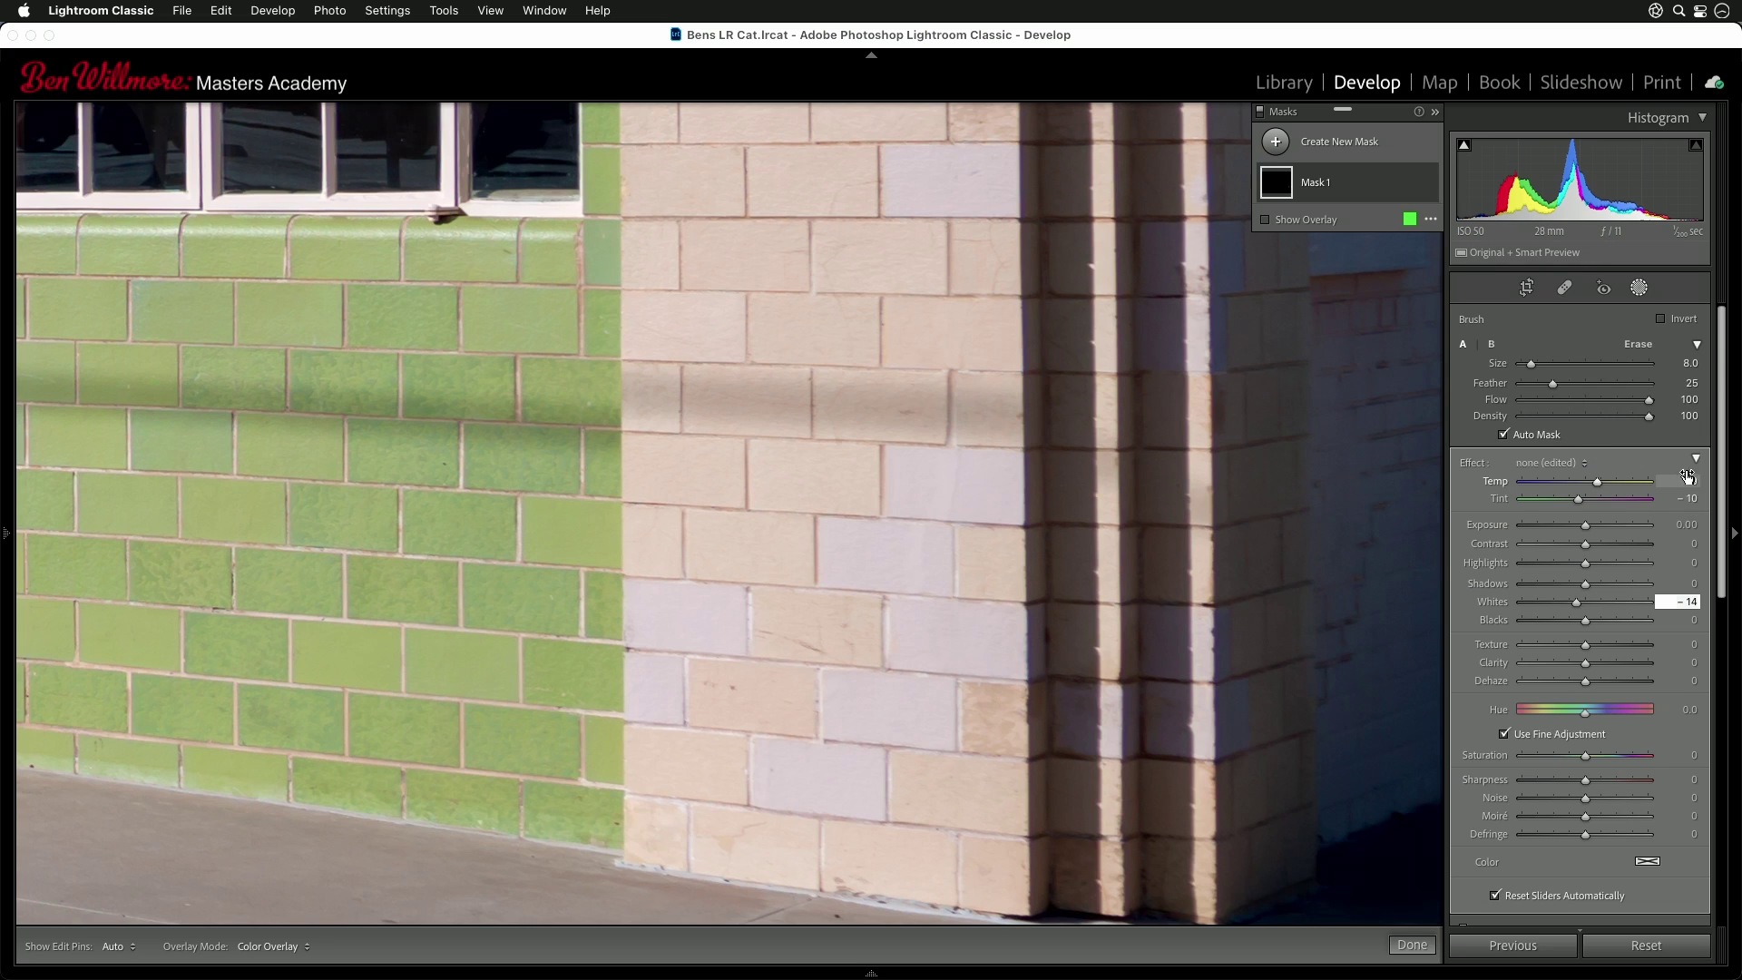
- Nudge the brick mask's Tint down to -11
left_click(1690, 502)
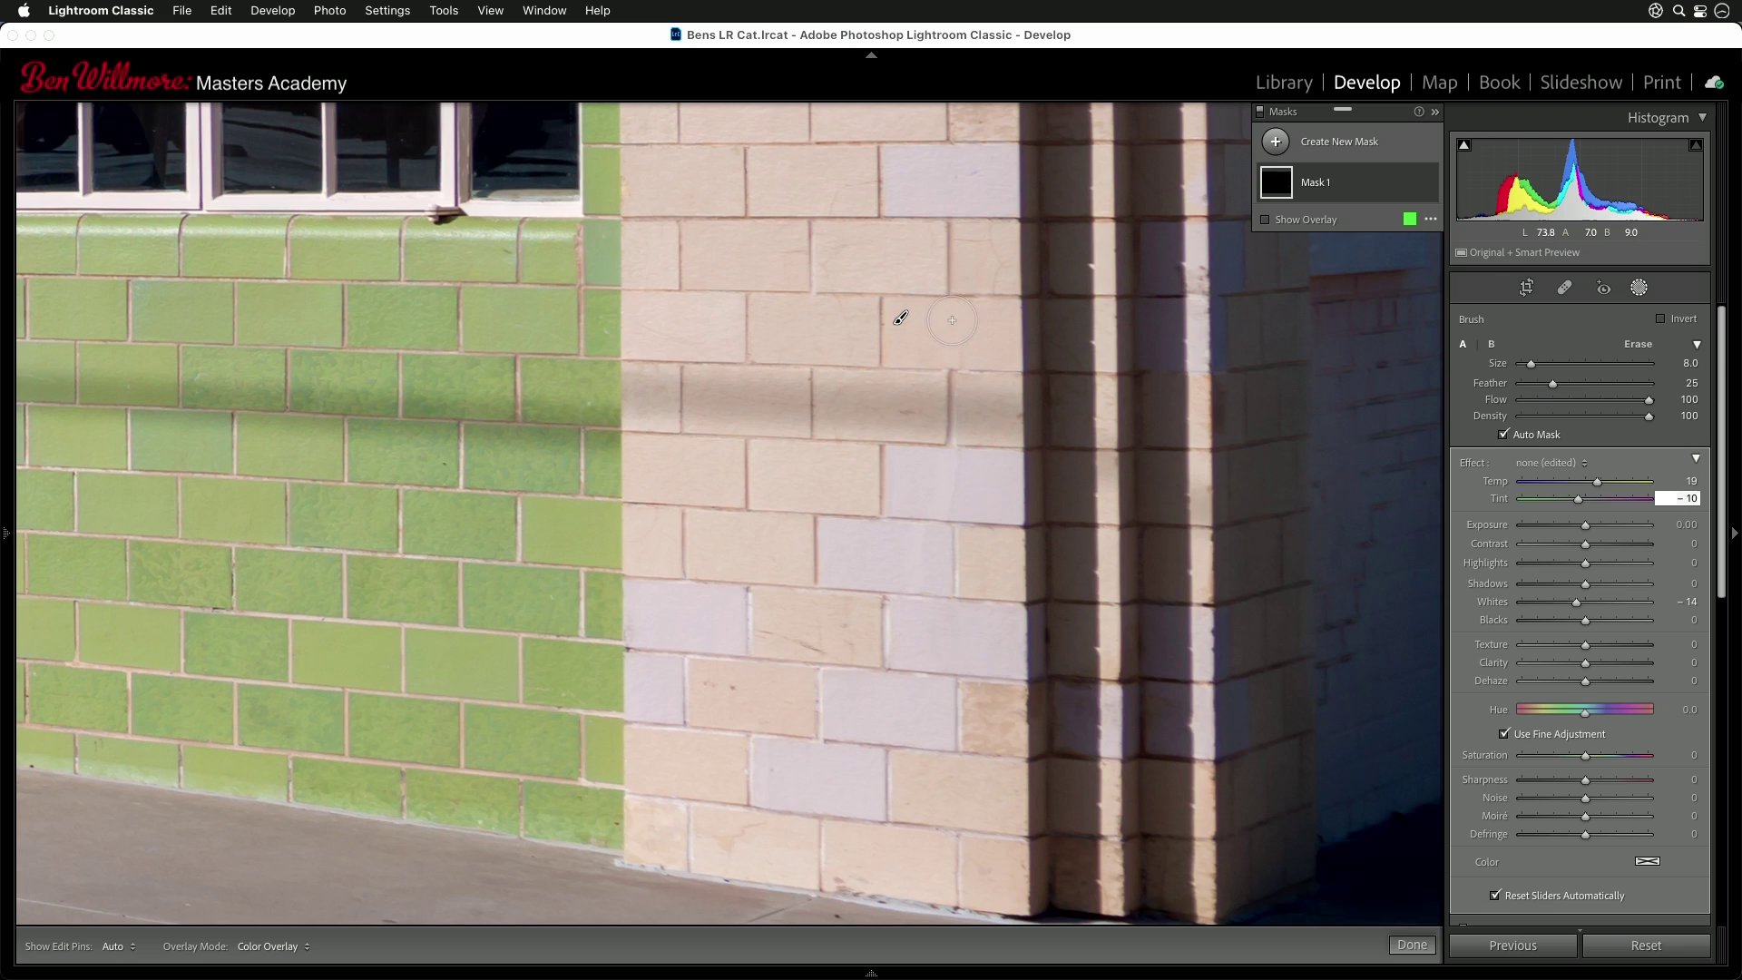
key("Down")
- Lower Mask 1's temperature to 17 so the replaced bricks look slightly less warm
left_click(1693, 482)
left_click(951, 168)
key("h")
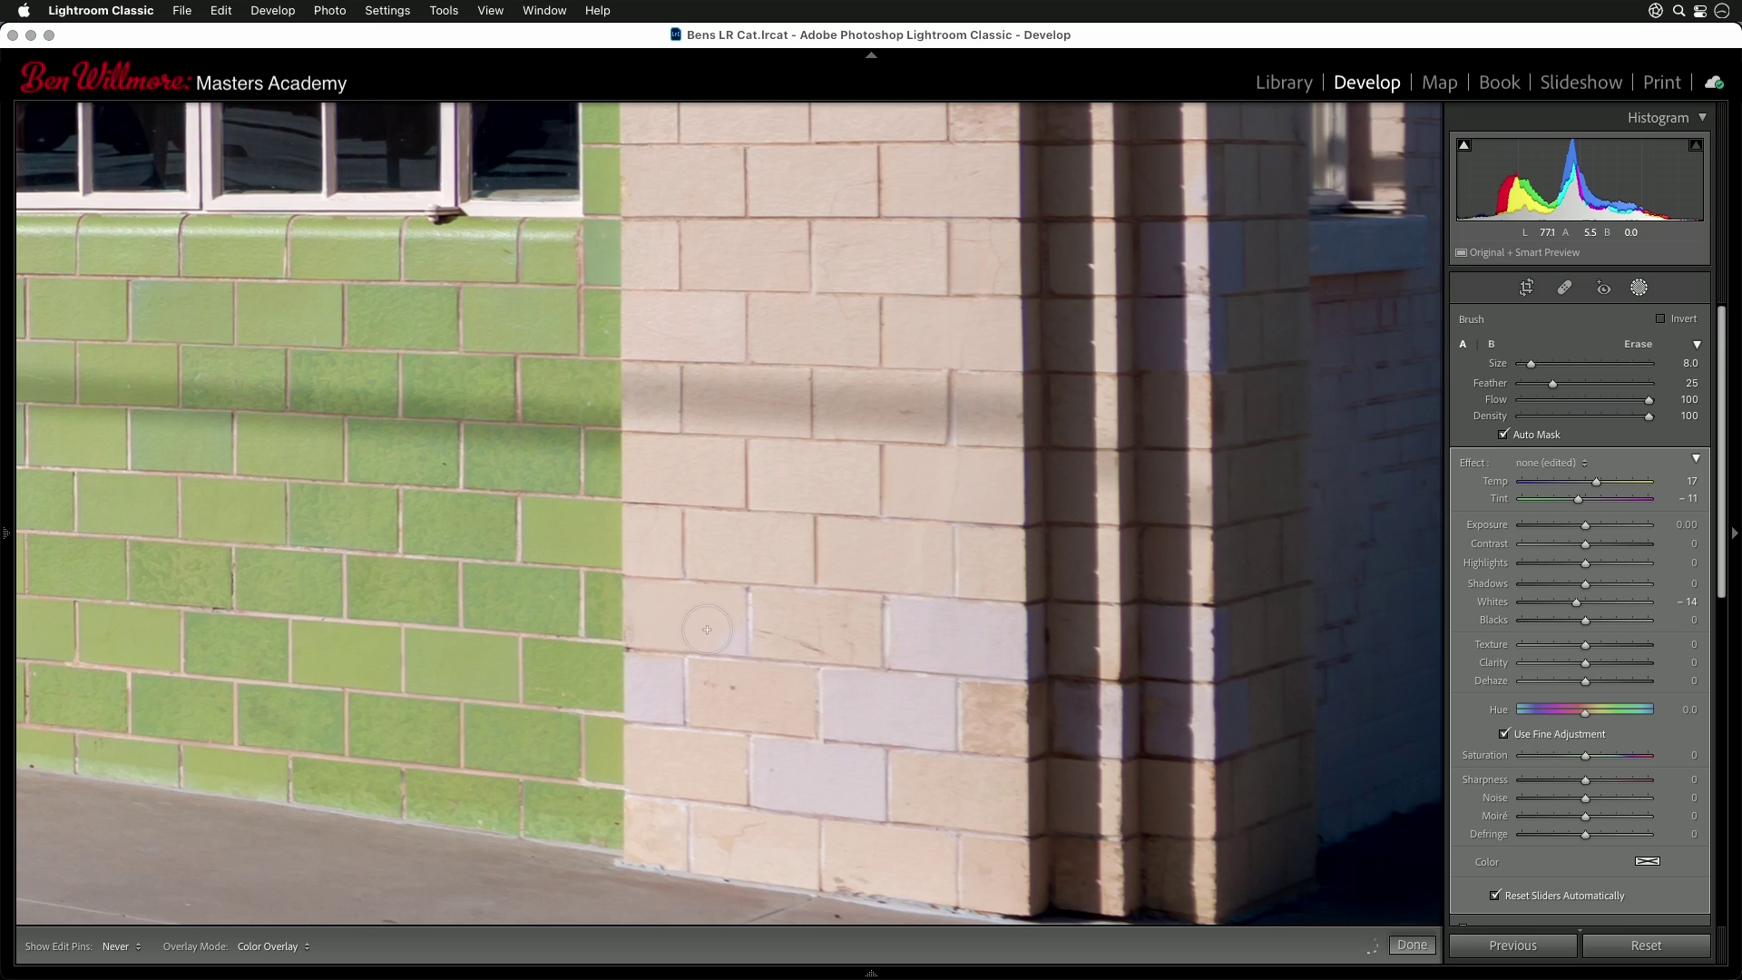
key("h")
key("h")
key("h")
key("h")
key("h")
key("h")
key("h")
key("h")
key("h")
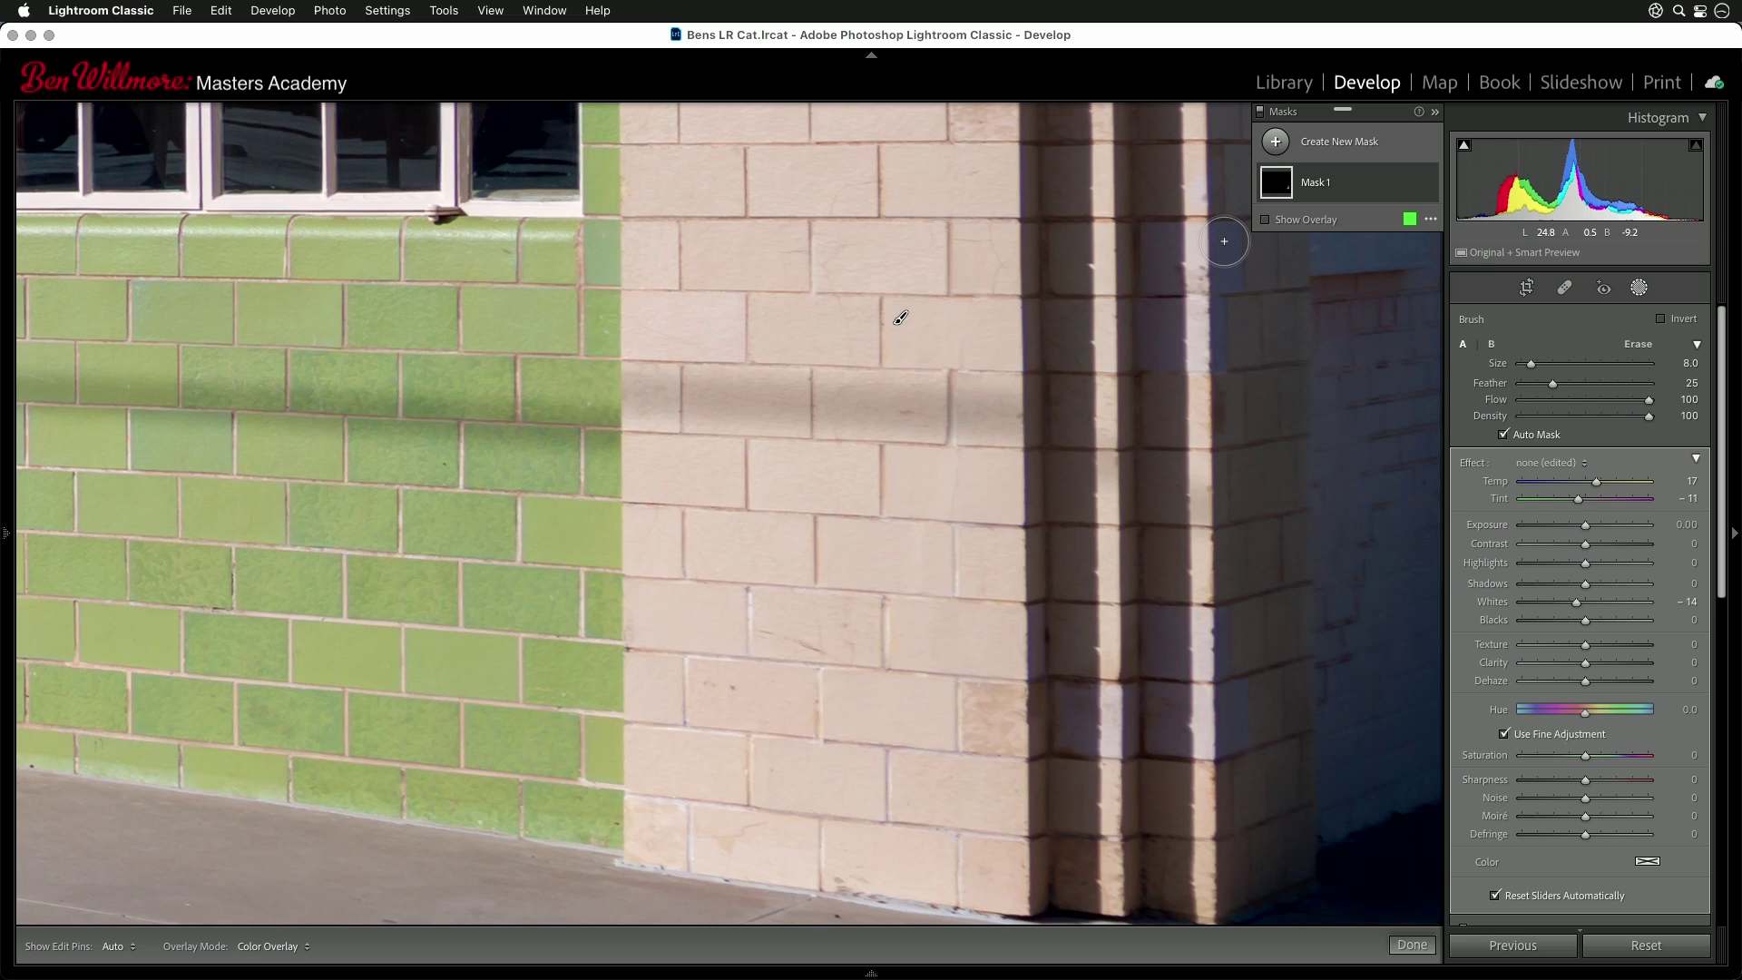
key("h")
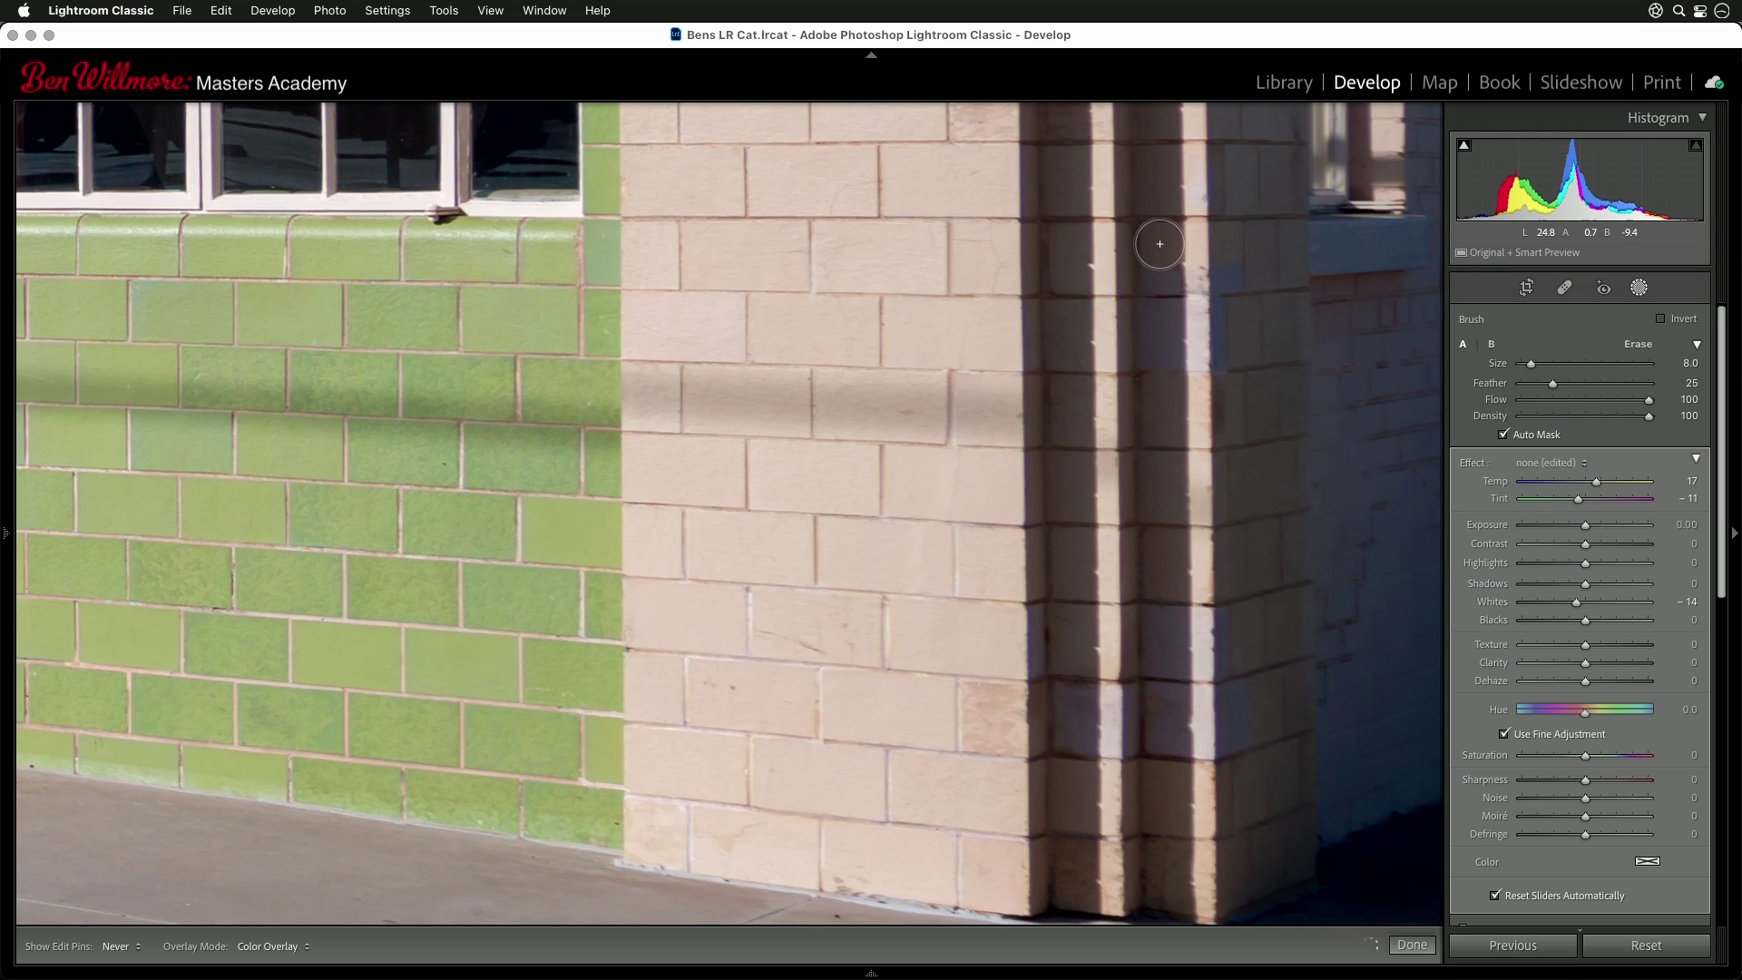
key("h")
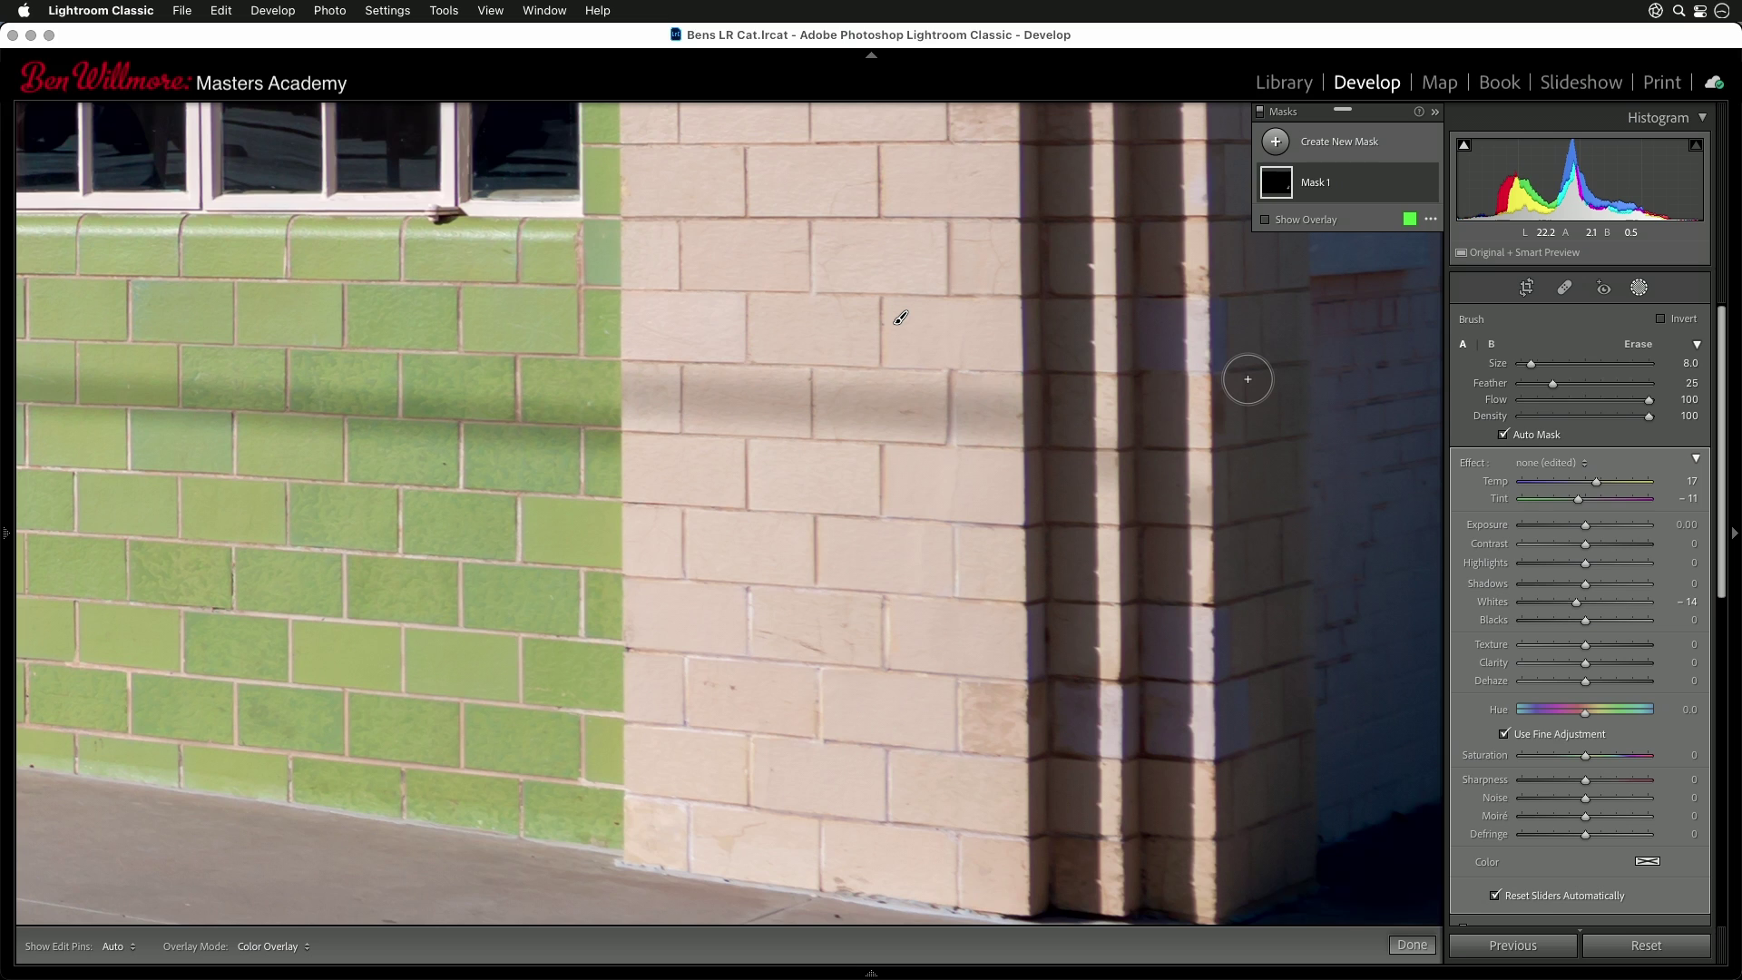
- Undo the last brush stroke and lower the brush density to 81
key("super+z")
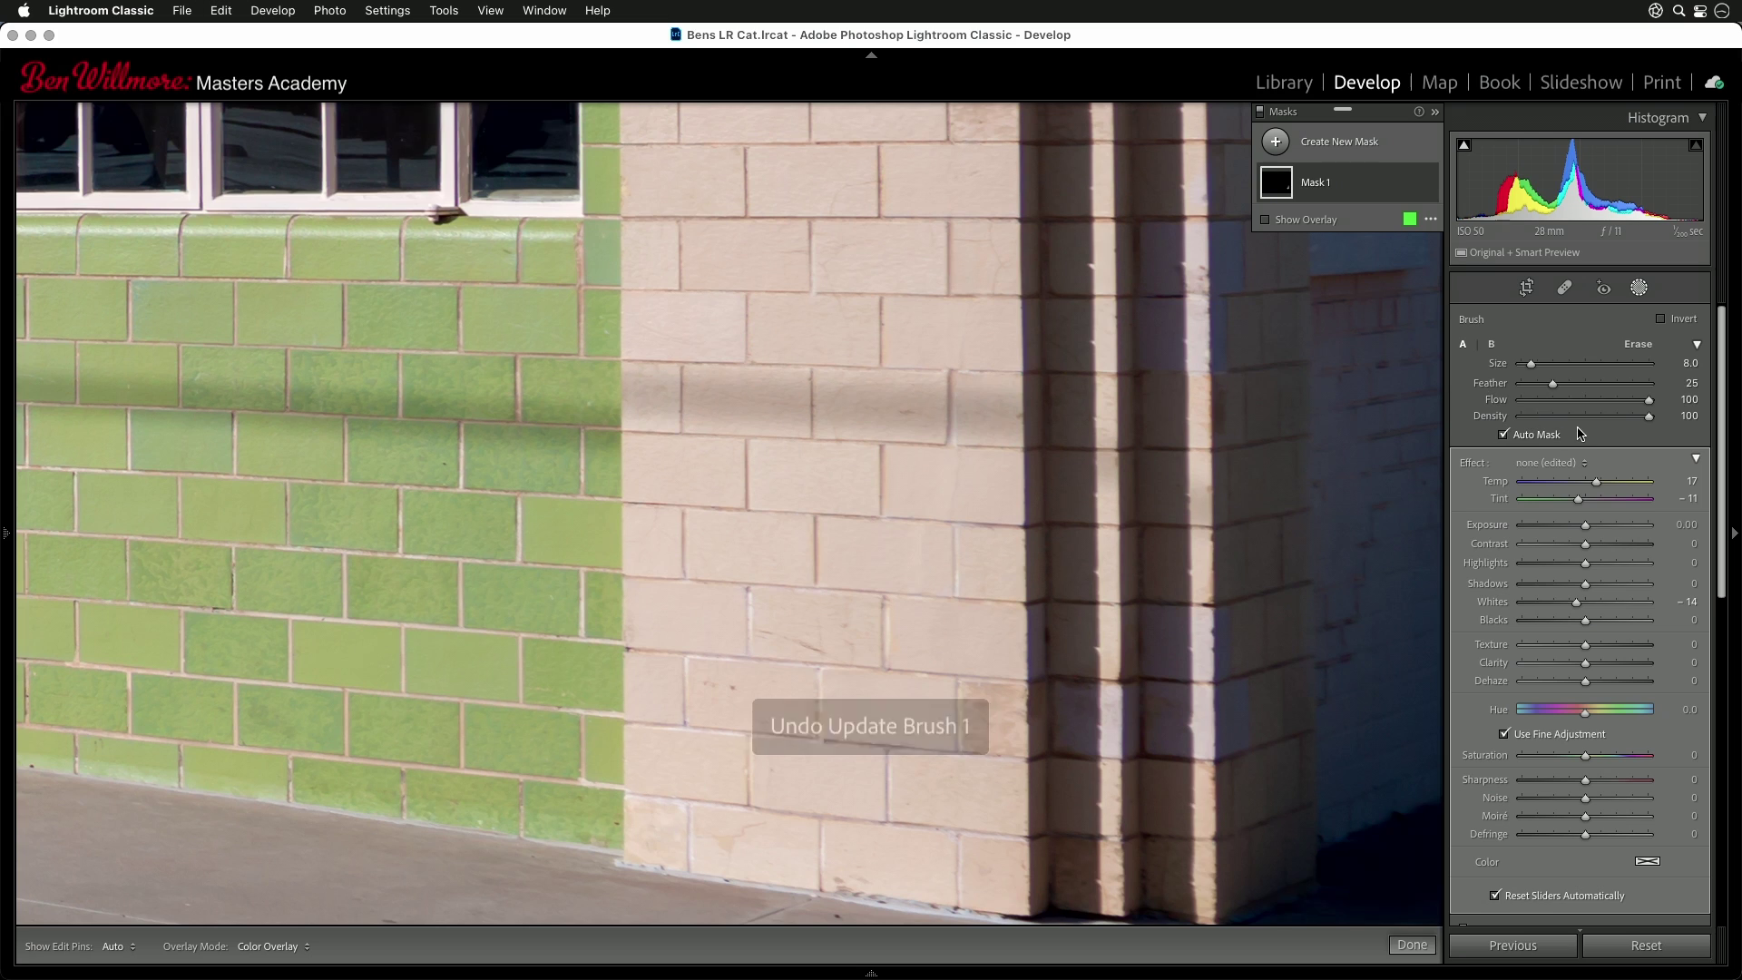
mouse_move(1648, 416)
left_mouse_down()
mouse_move(1630, 420)
mouse_move(1656, 425)
left_mouse_up()
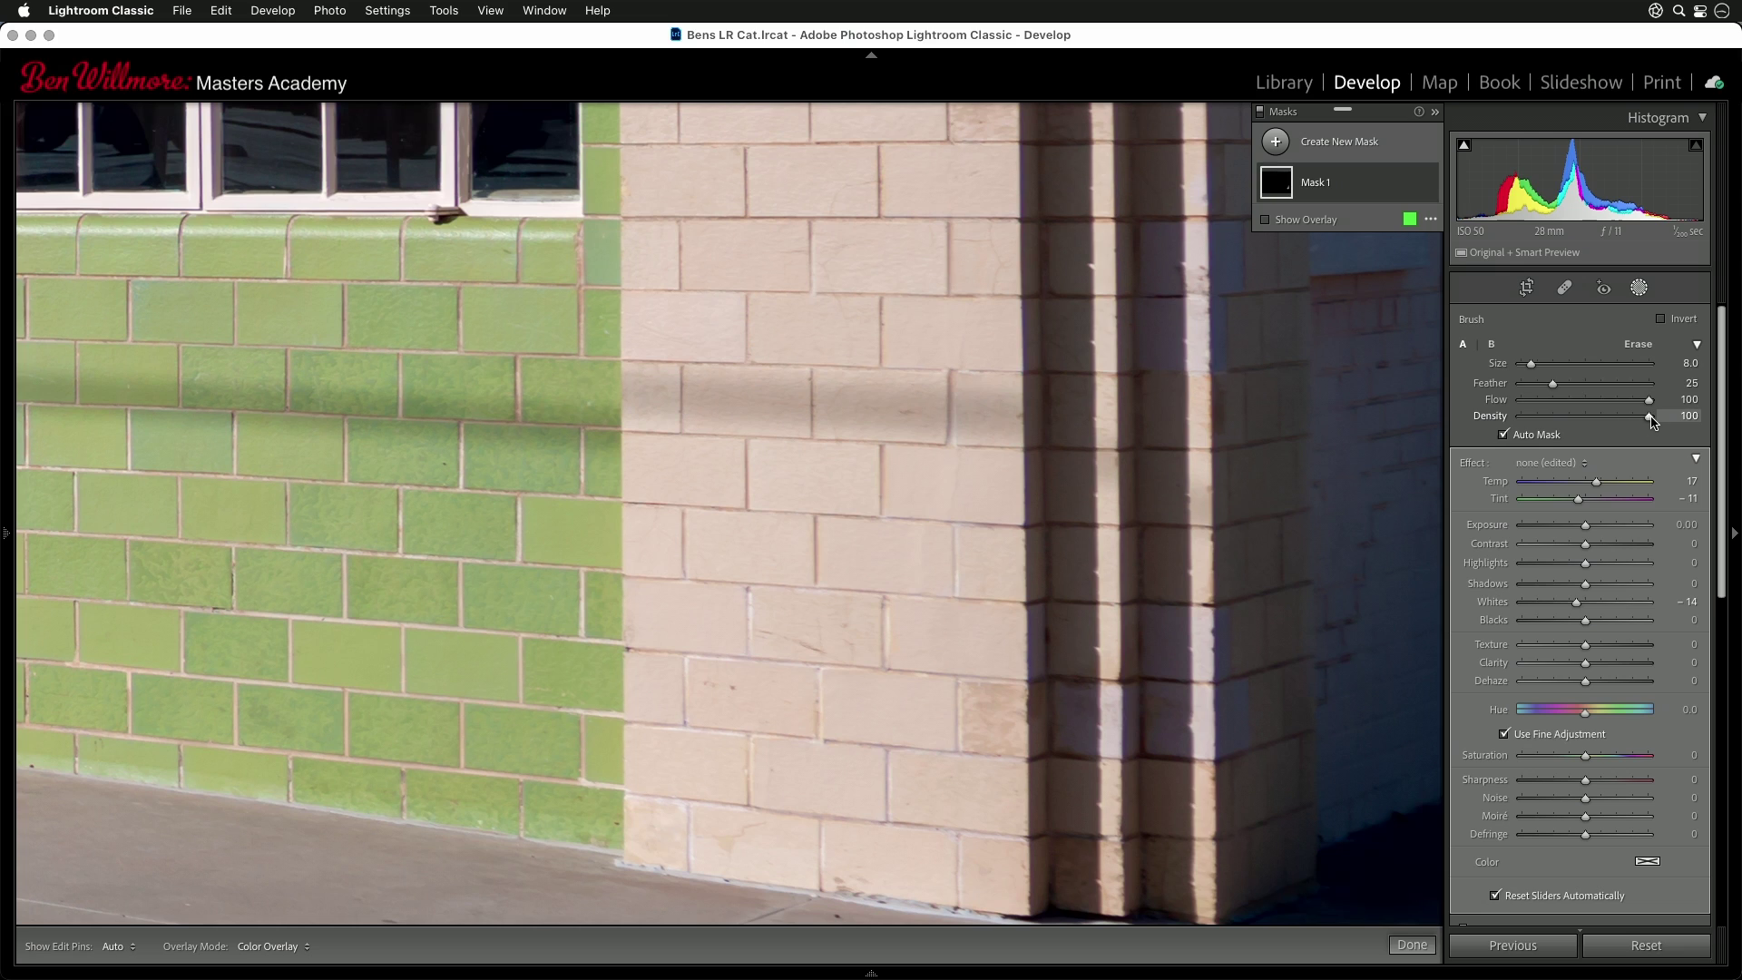
left_click_drag(1653, 422, 1627, 419)
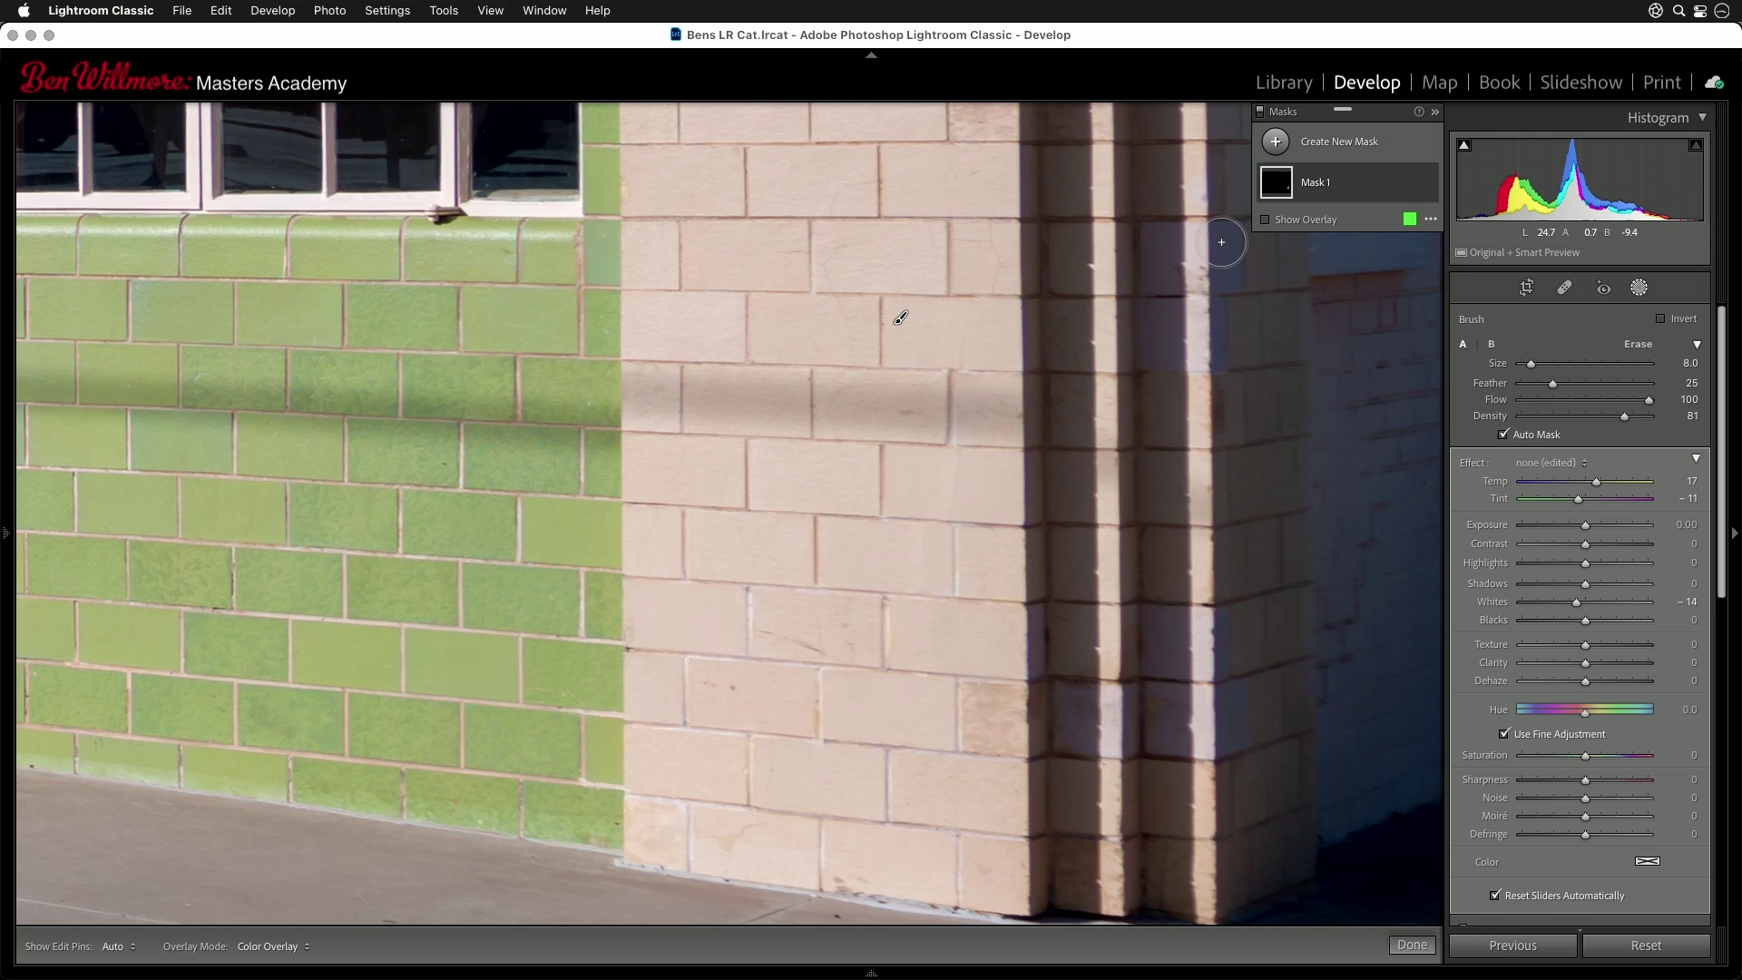
- Paint the mask along the sunlit column edge, shrinking the brush to size 4 for the final stroke
key("h")
mouse_move(1221, 242)
left_mouse_down()
mouse_move(1158, 242)
mouse_move(1159, 272)
mouse_move(1216, 274)
mouse_move(1201, 351)
mouse_move(1155, 342)
mouse_move(1161, 313)
left_mouse_up()
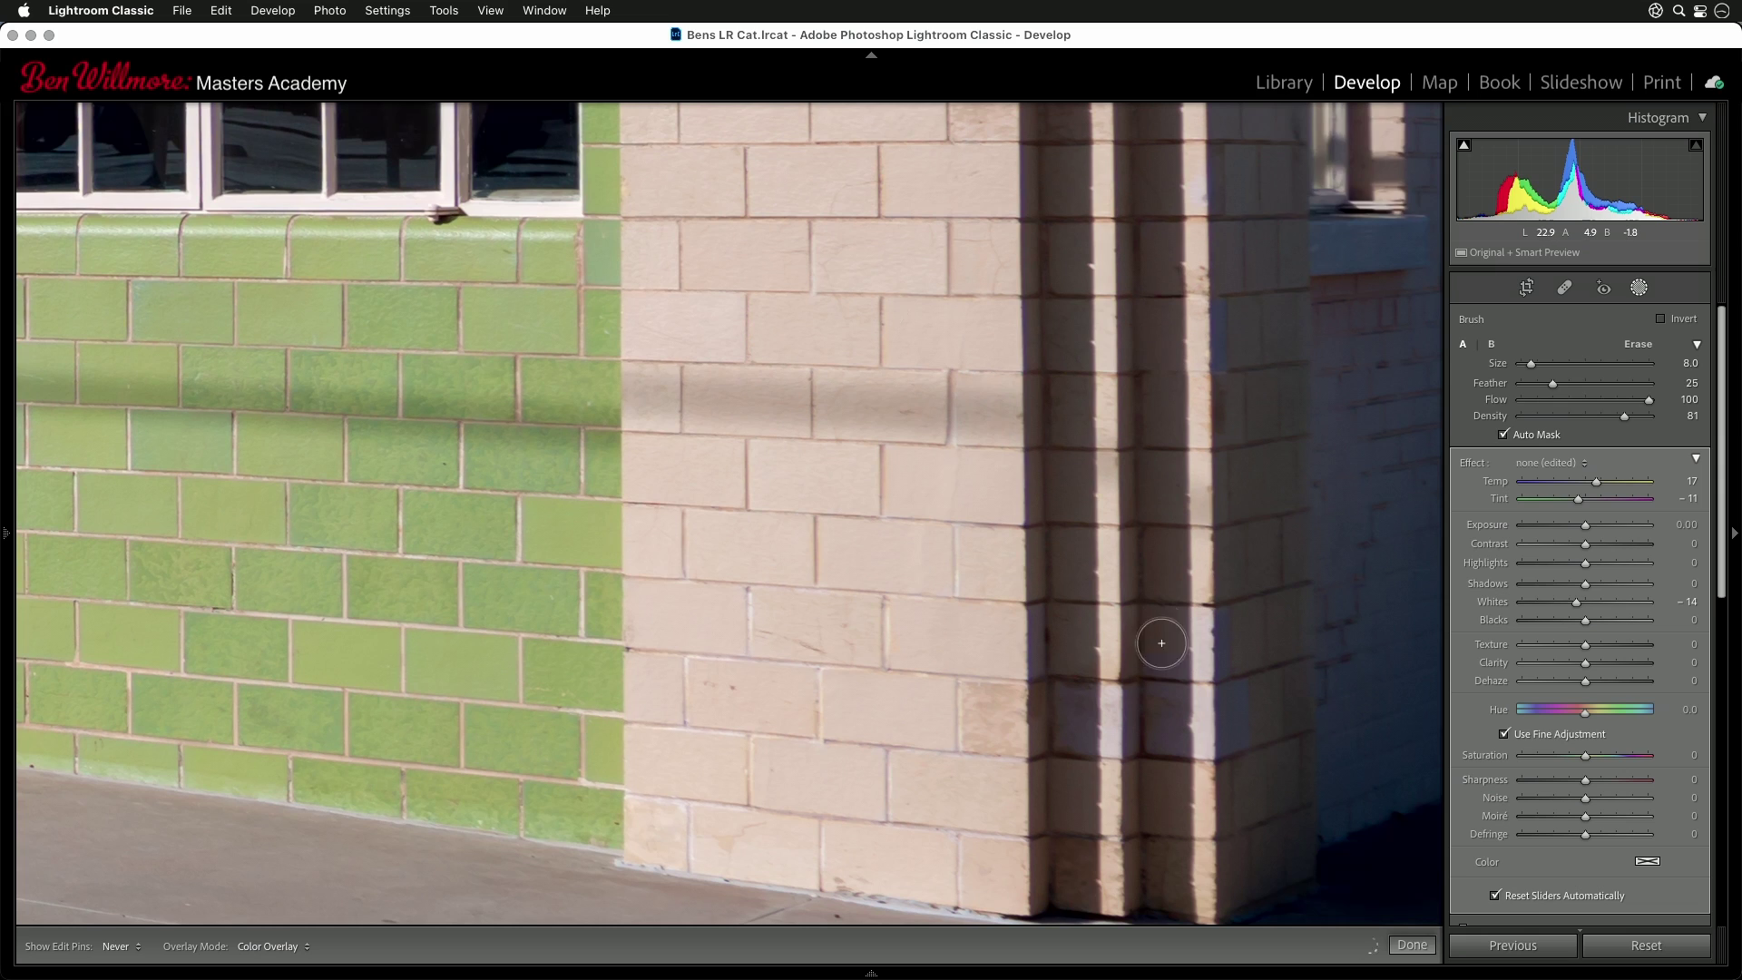
mouse_move(1199, 626)
left_mouse_down()
mouse_move(1221, 733)
mouse_move(1164, 727)
mouse_move(1201, 709)
mouse_move(1128, 735)
mouse_move(1073, 726)
mouse_move(1077, 703)
mouse_move(1117, 703)
mouse_move(1034, 668)
mouse_move(1035, 613)
left_mouse_up()
key("bracketleft")
key("bracketleft")
key("bracketleft")
key("bracketleft")
mouse_move(1223, 669)
left_mouse_down()
mouse_move(1222, 623)
mouse_move(1254, 699)
mouse_move(1207, 184)
mouse_move(1187, 632)
left_mouse_up()
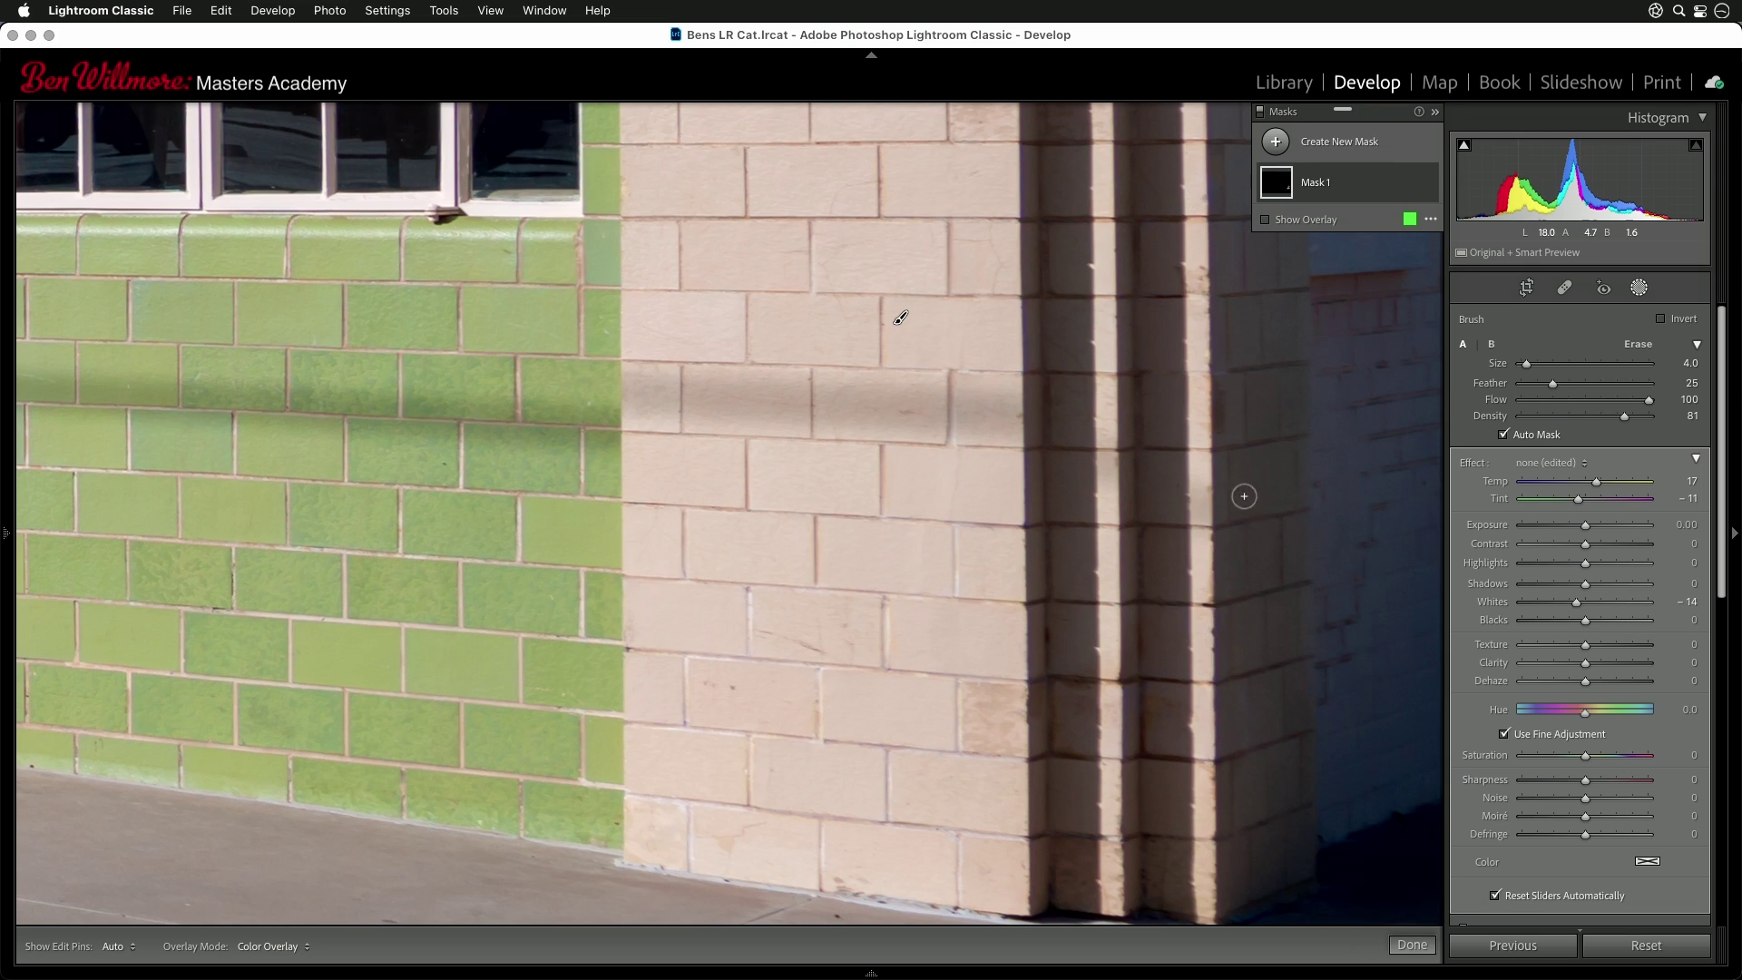
- Show Mask 1 as a green overlay, switch the brush to Erase, and toggle the edit pins
mouse_move(1286, 189)
key("o")
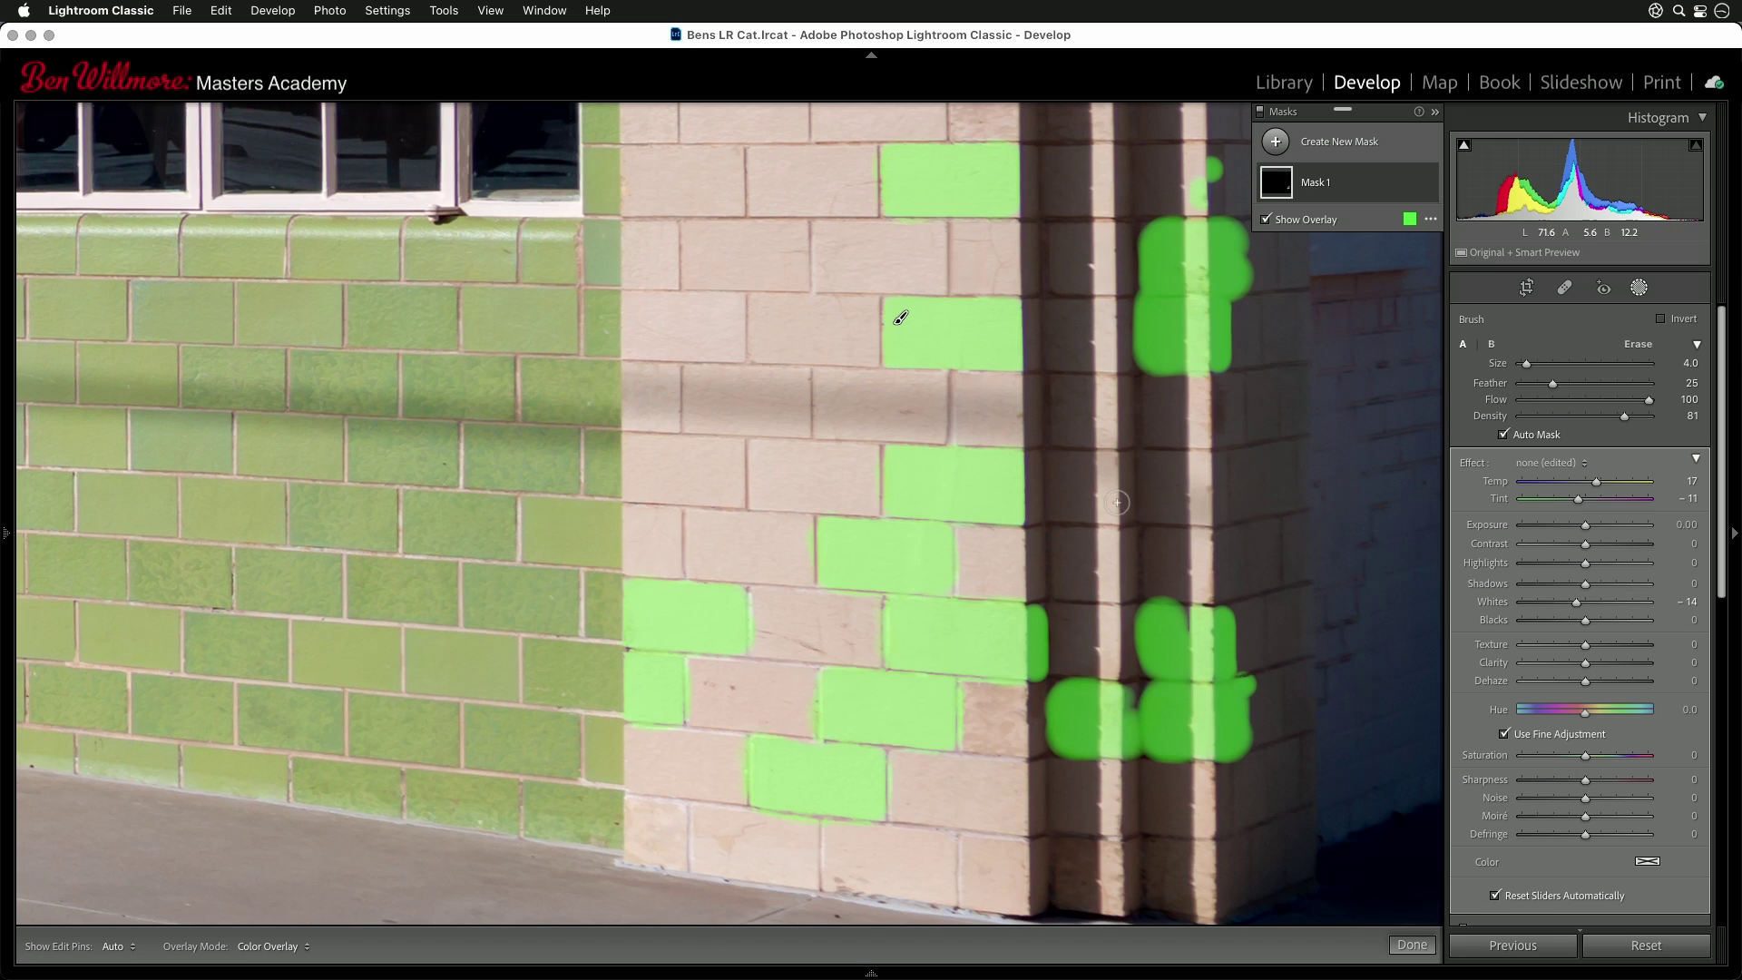
key("alt")
key("h")
key("h")
key("h")
key("h")
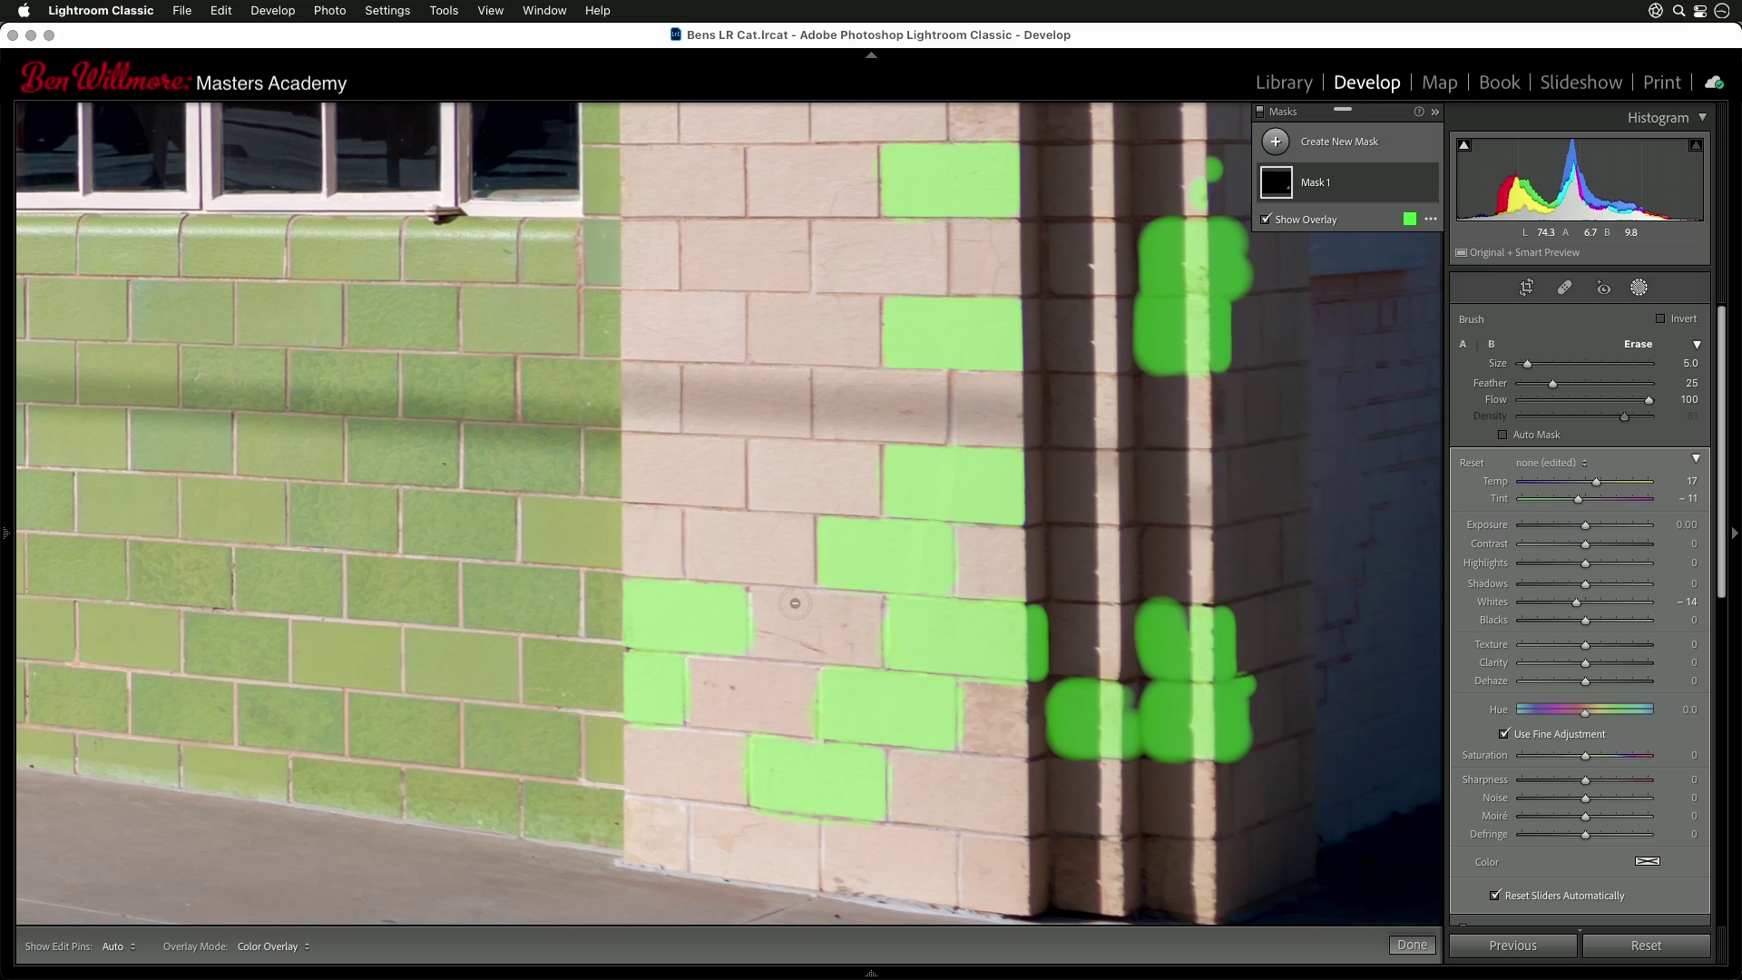
key("h")
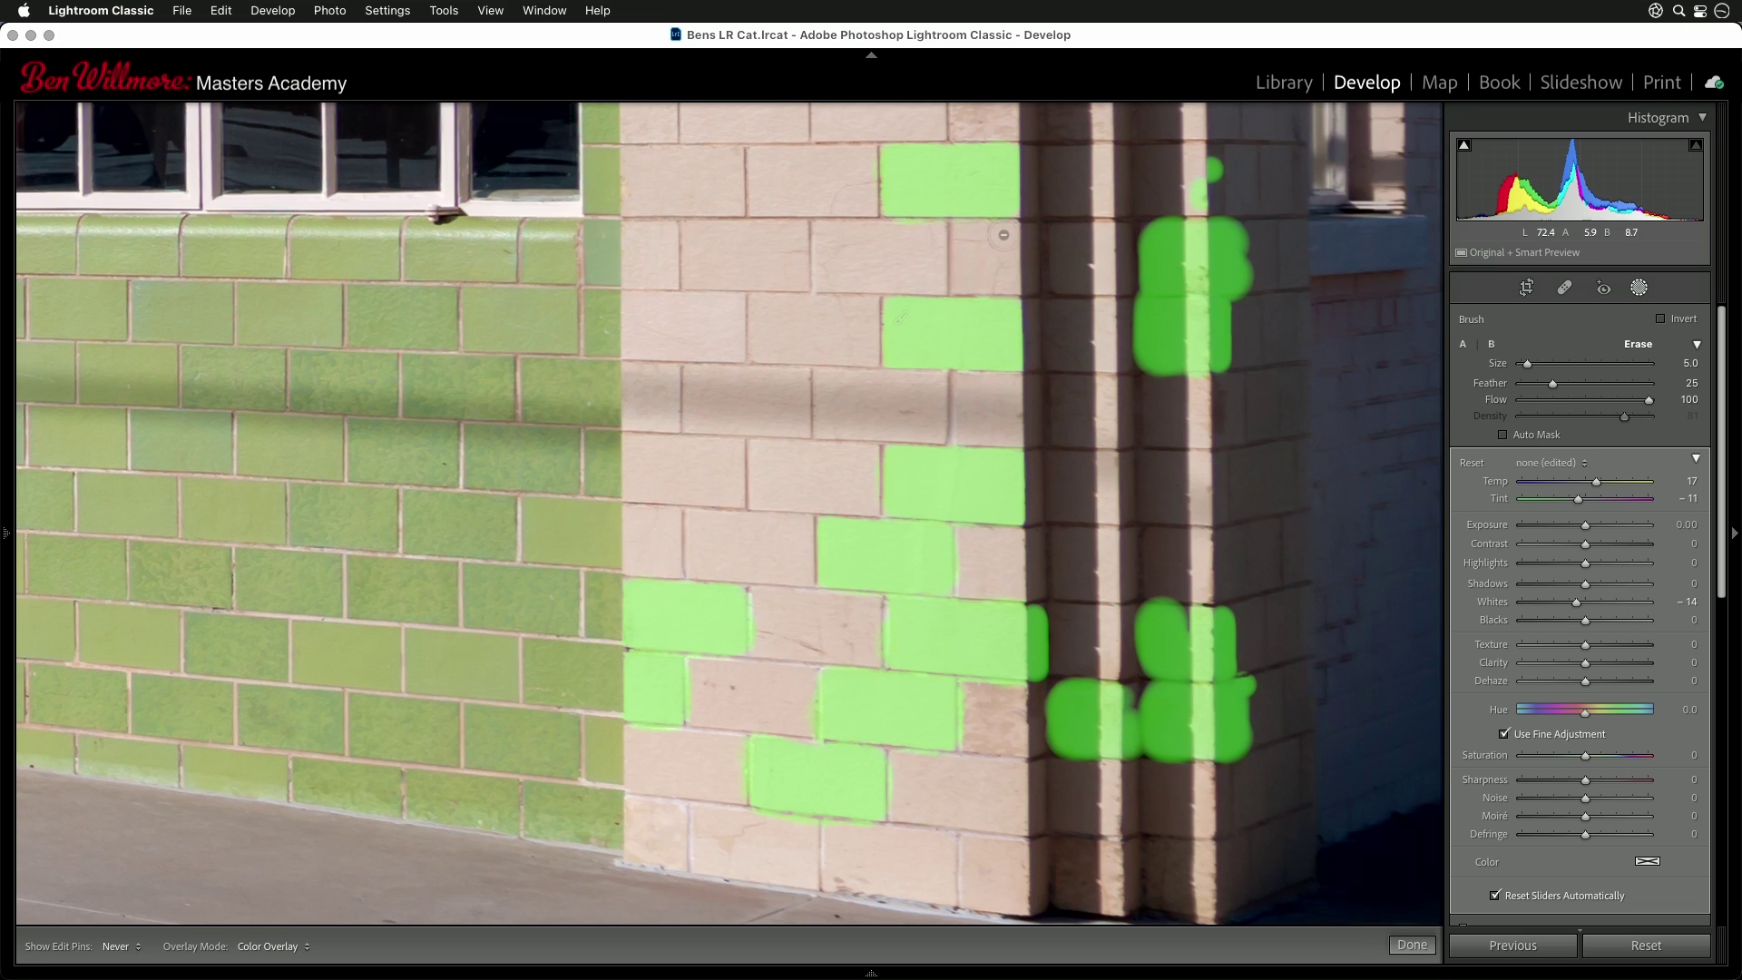
key("h")
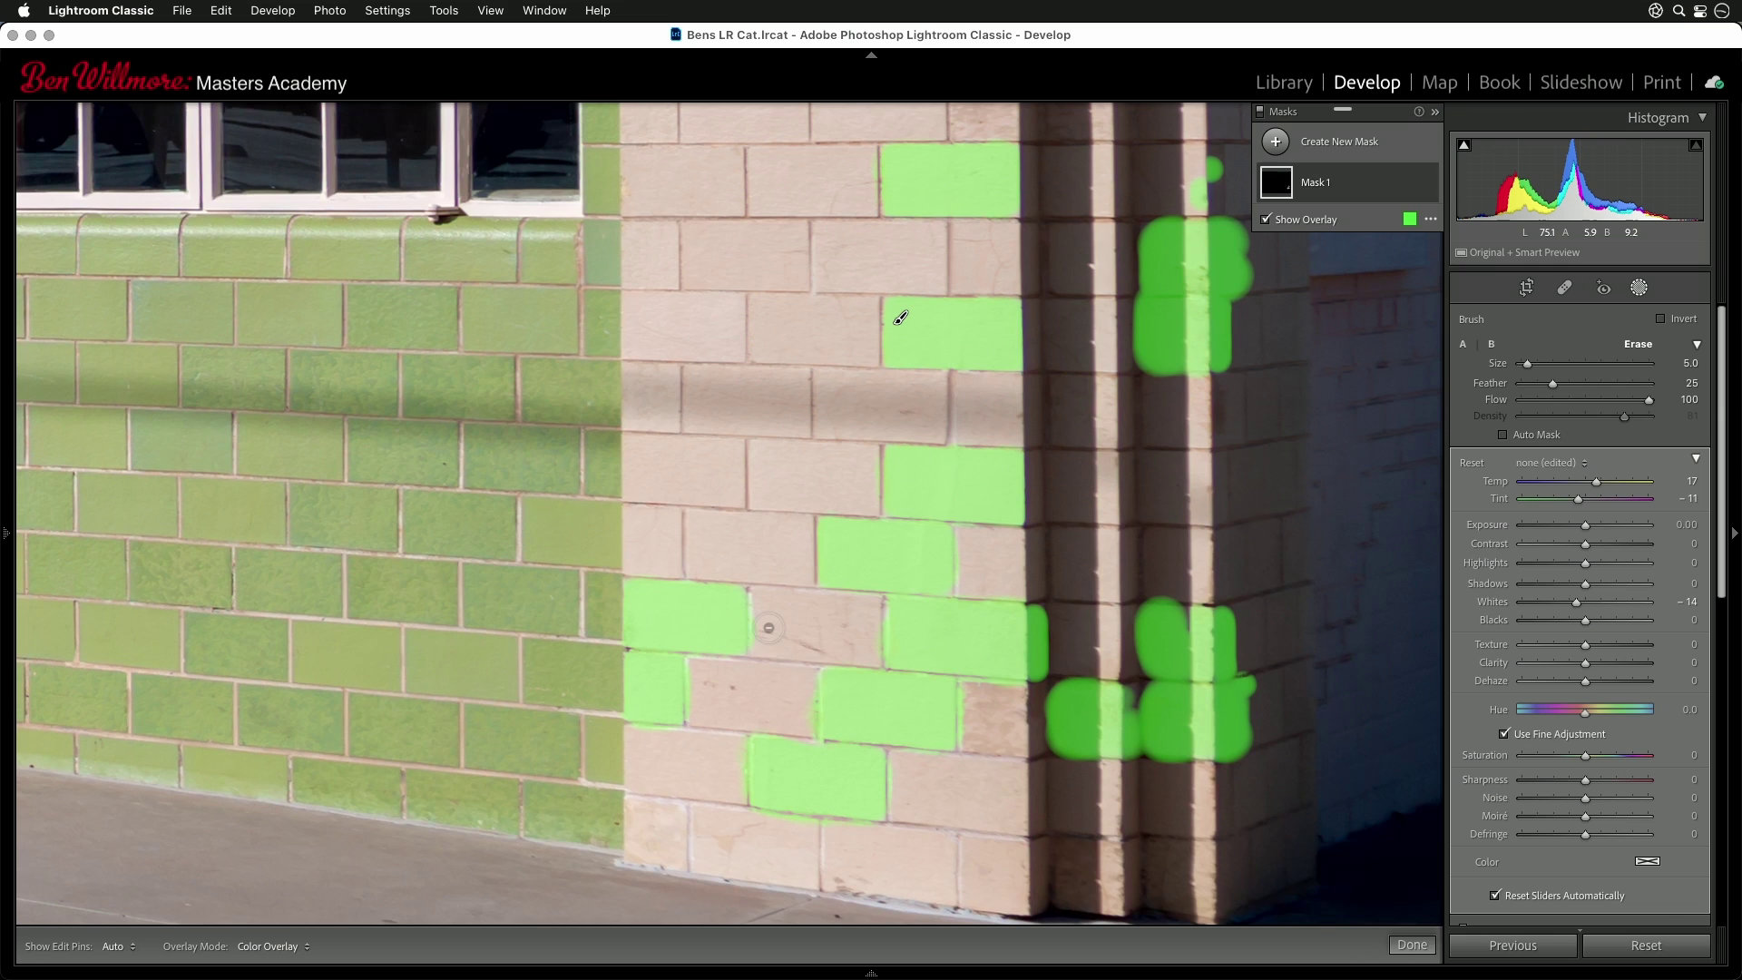
key("h")
key("h")
key("h")
key("h")
key("h")
key("h")
key("h")
key("h")
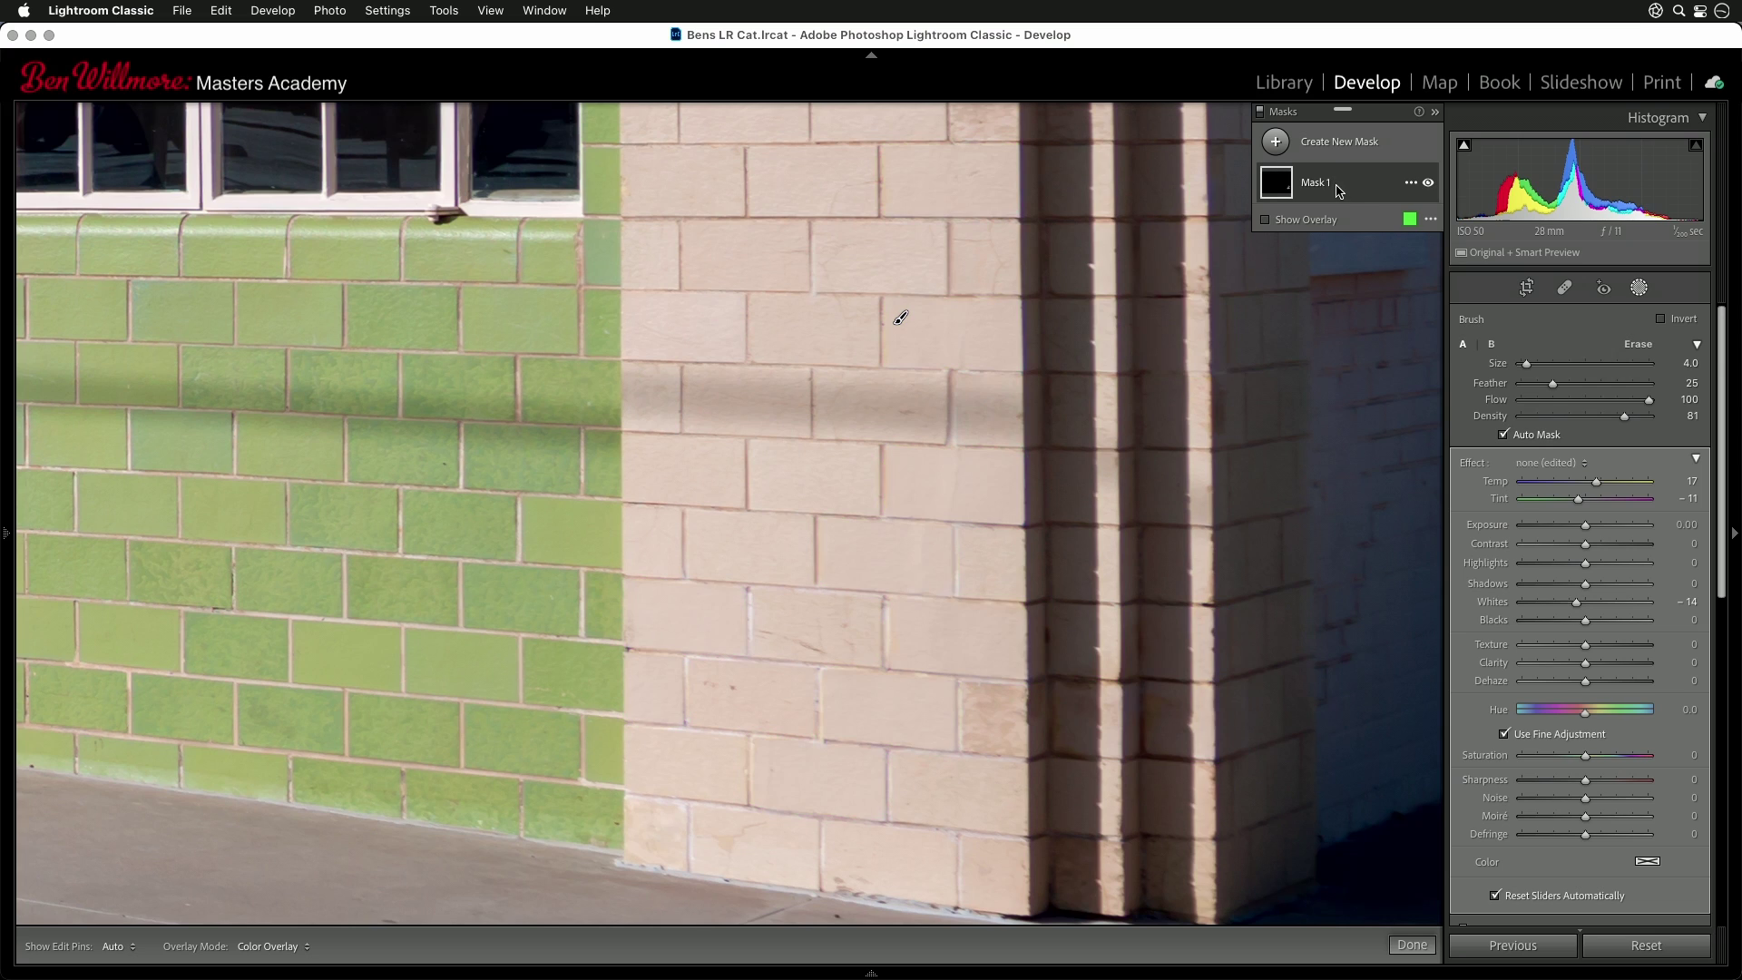
- Hide the green overlay and toggle Mask 1 off and on to compare the brick correction
left_click(1352, 216)
left_click(1430, 185)
left_click(1429, 185)
- Create a second brush mask, Mask 2, with the edit pins hidden
left_click(1300, 152)
left_click(1347, 233)
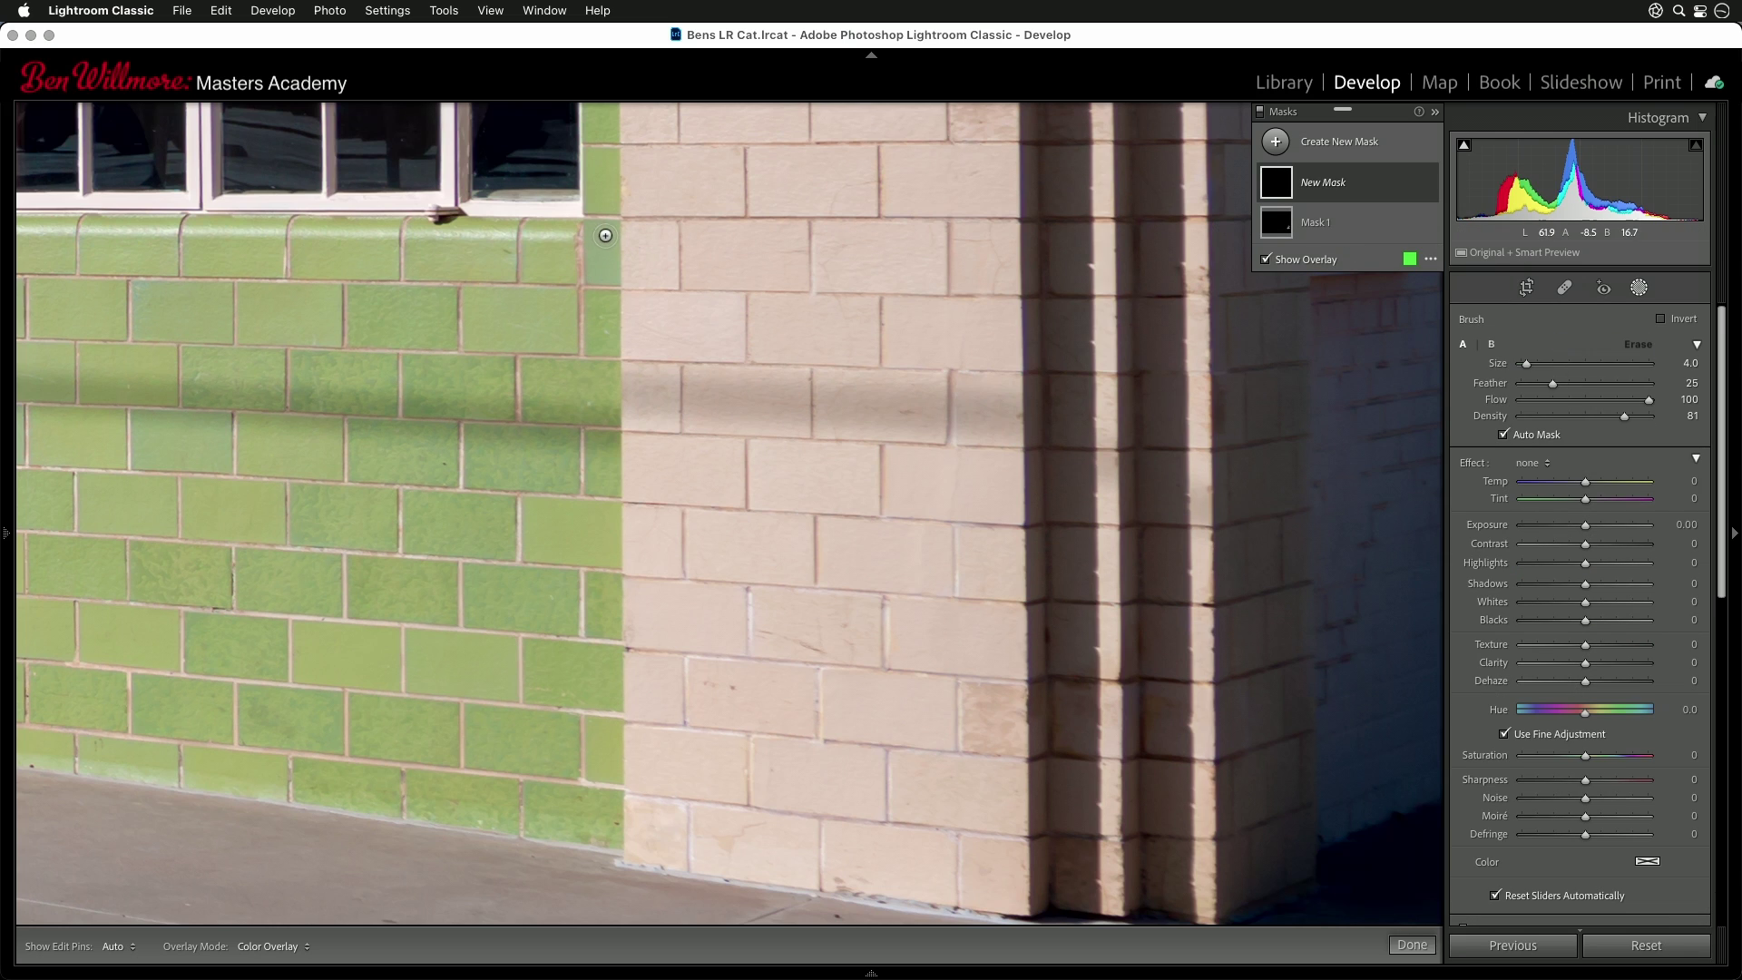
key("h")
- Paint Mask 2 over the bright green corner tile, erasing its top edge off the window ledge
mouse_move(606, 232)
left_mouse_down()
mouse_move(610, 274)
mouse_move(592, 237)
left_mouse_up()
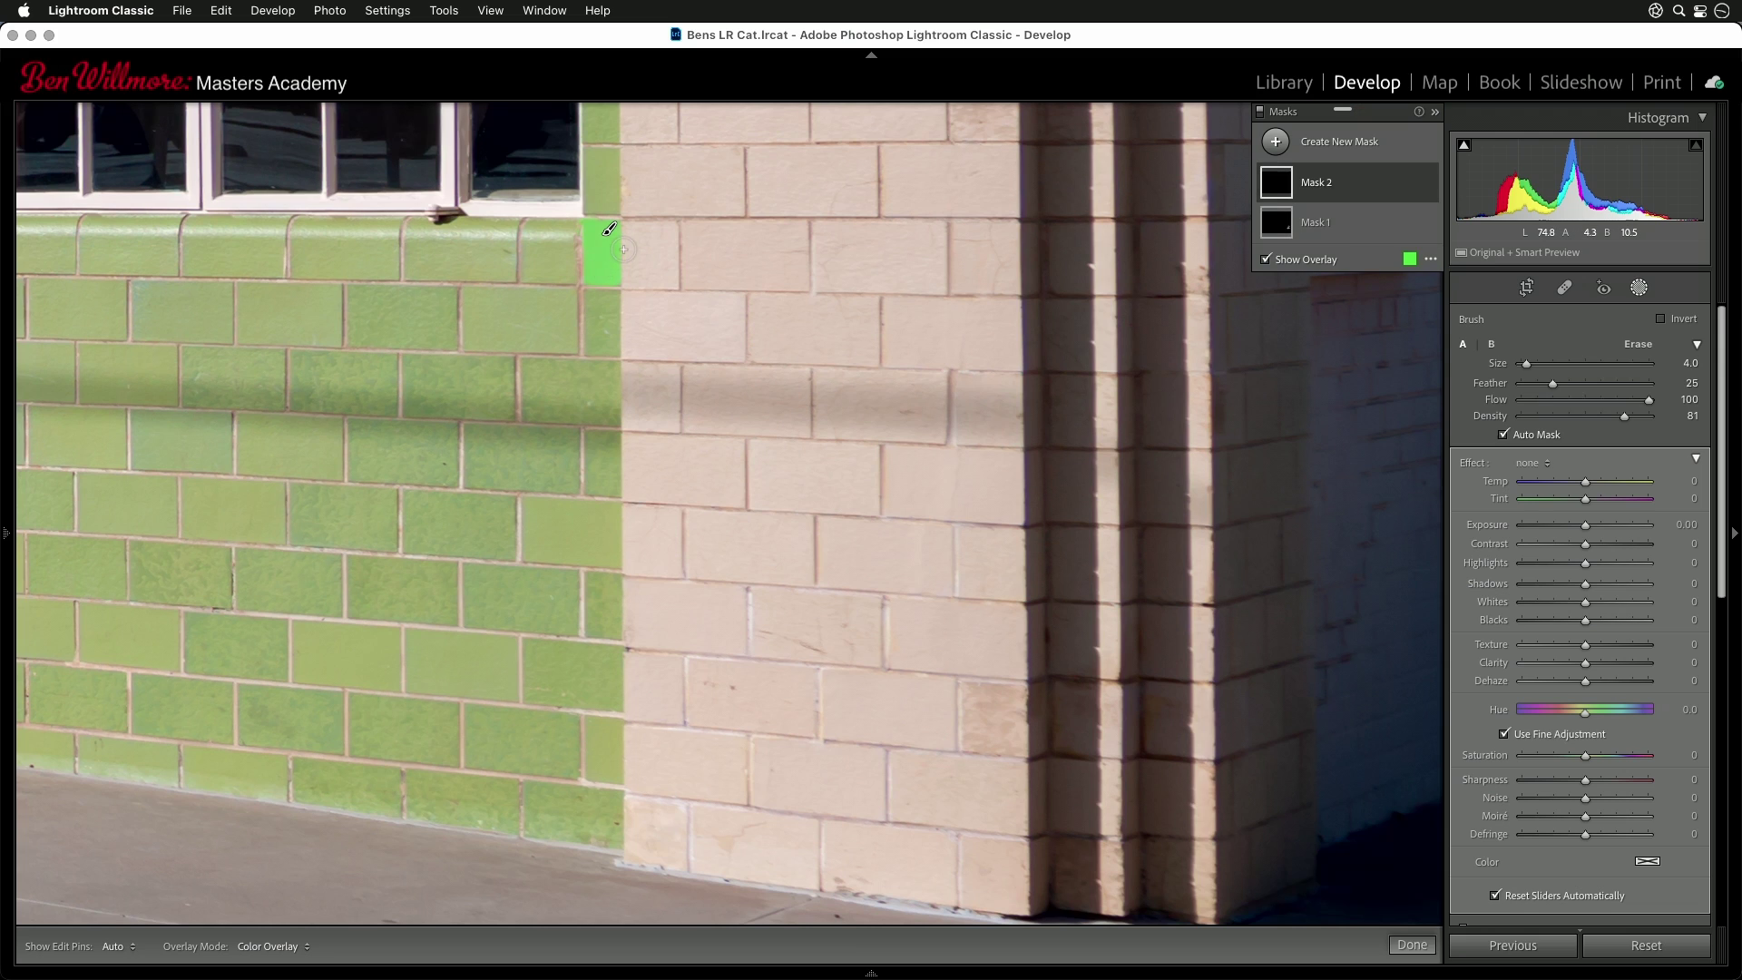
key("alt")
left_click_drag(568, 241, 582, 206)
- Give Mask 2 Whites 27, Saturation 55 and Temp 12 to match the green tile to its neighbours
left_click(609, 230)
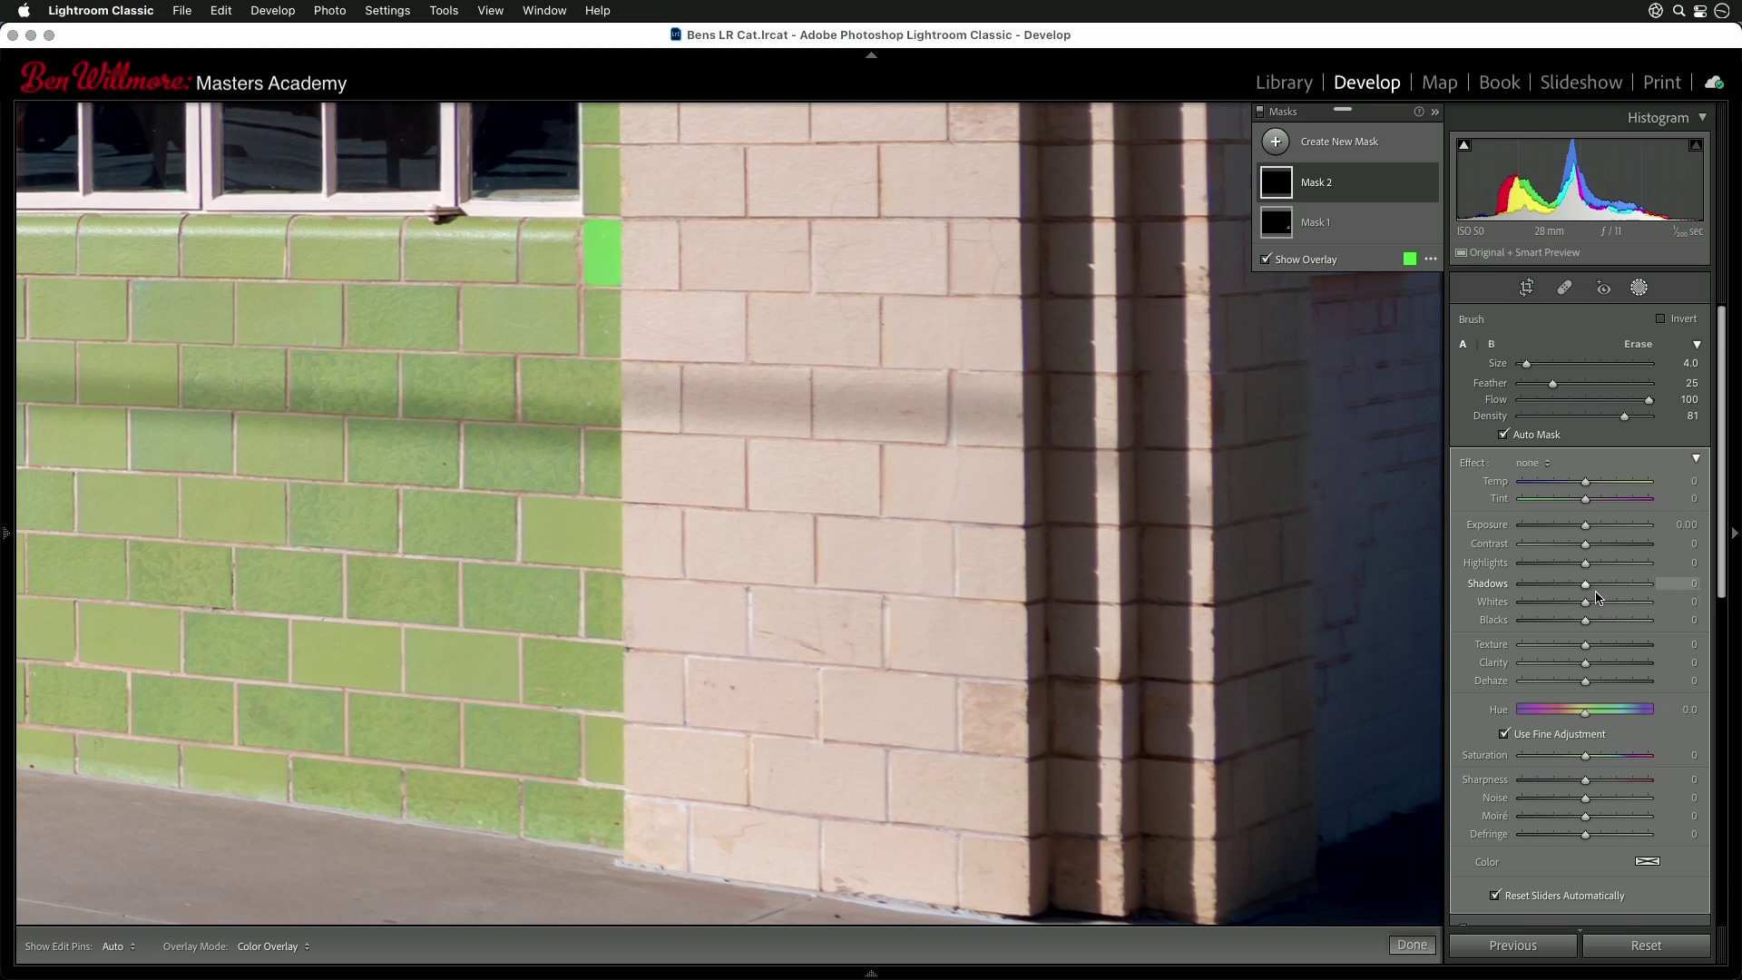
key("o")
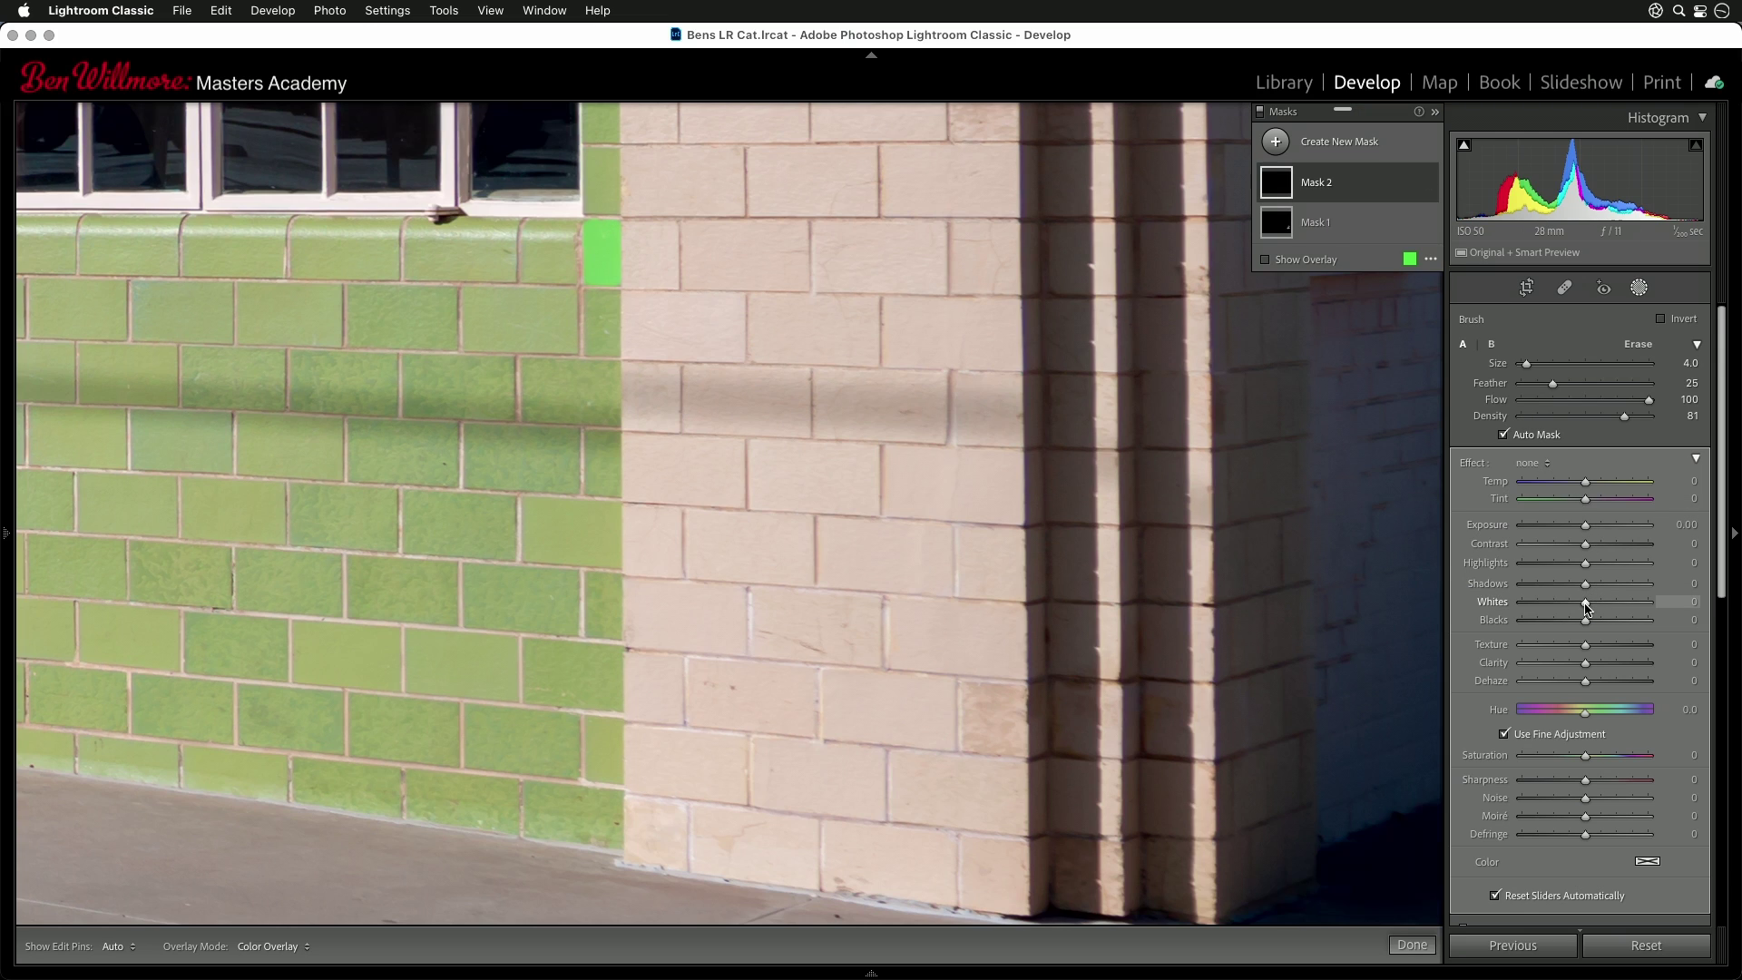
left_click_drag(1585, 603, 1604, 610)
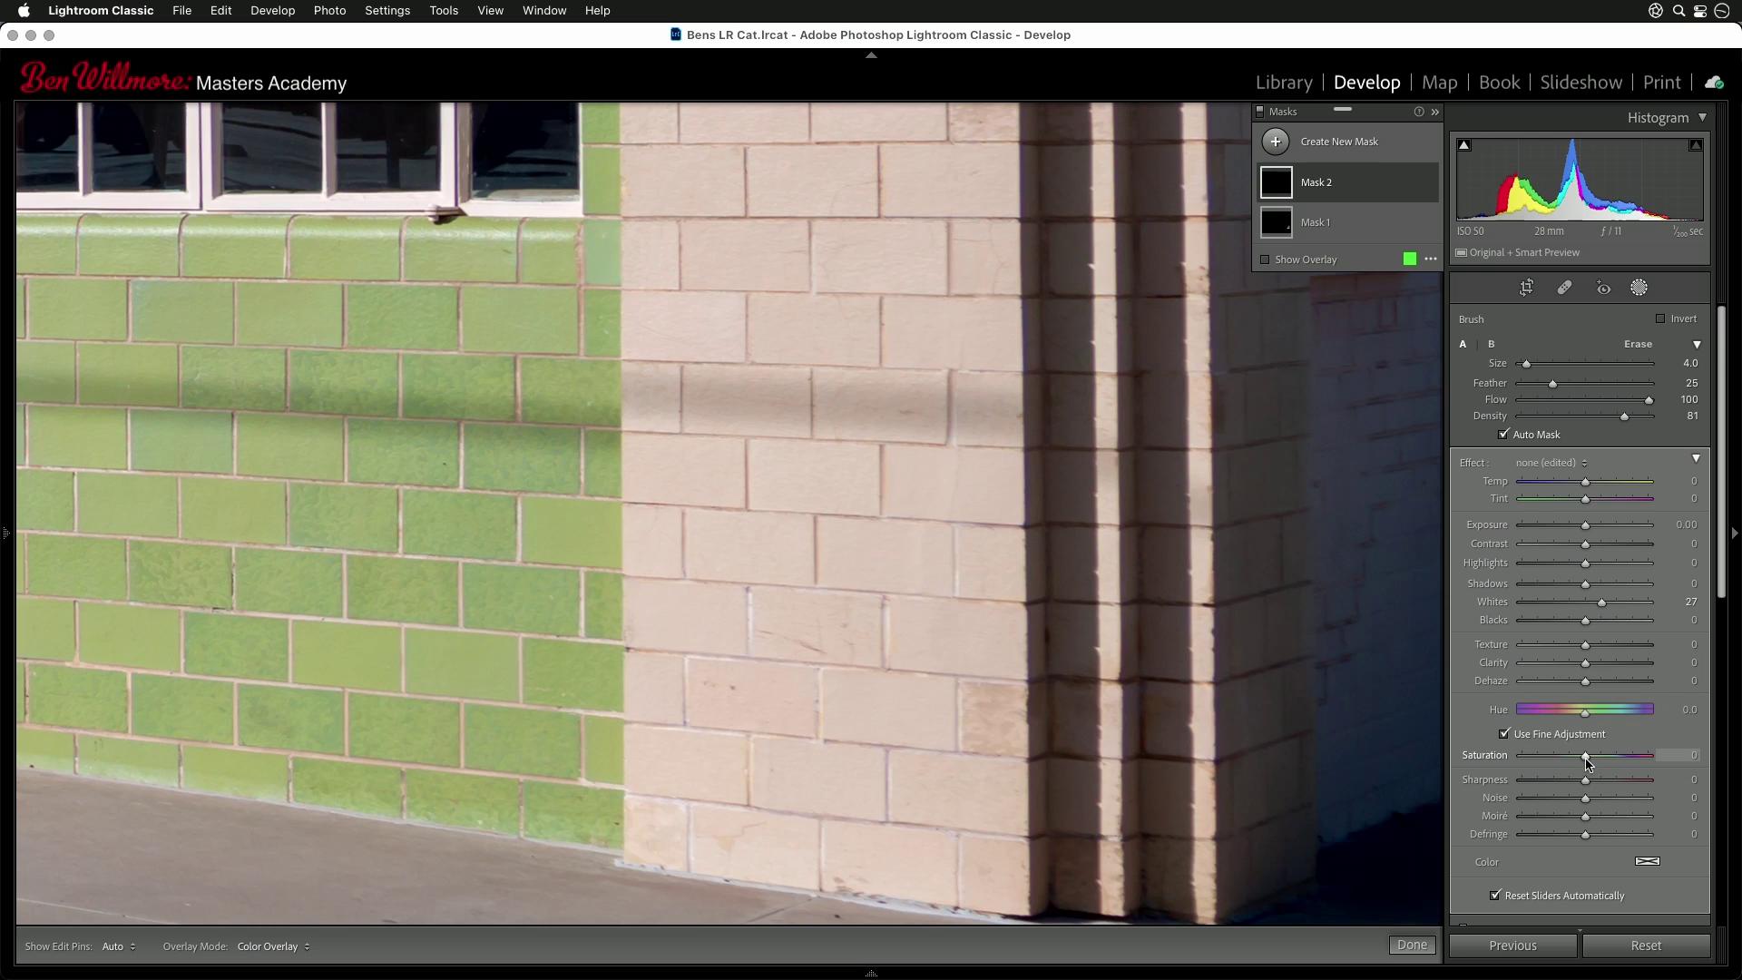
left_click_drag(1586, 760, 1622, 758)
left_click_drag(1588, 485, 1594, 485)
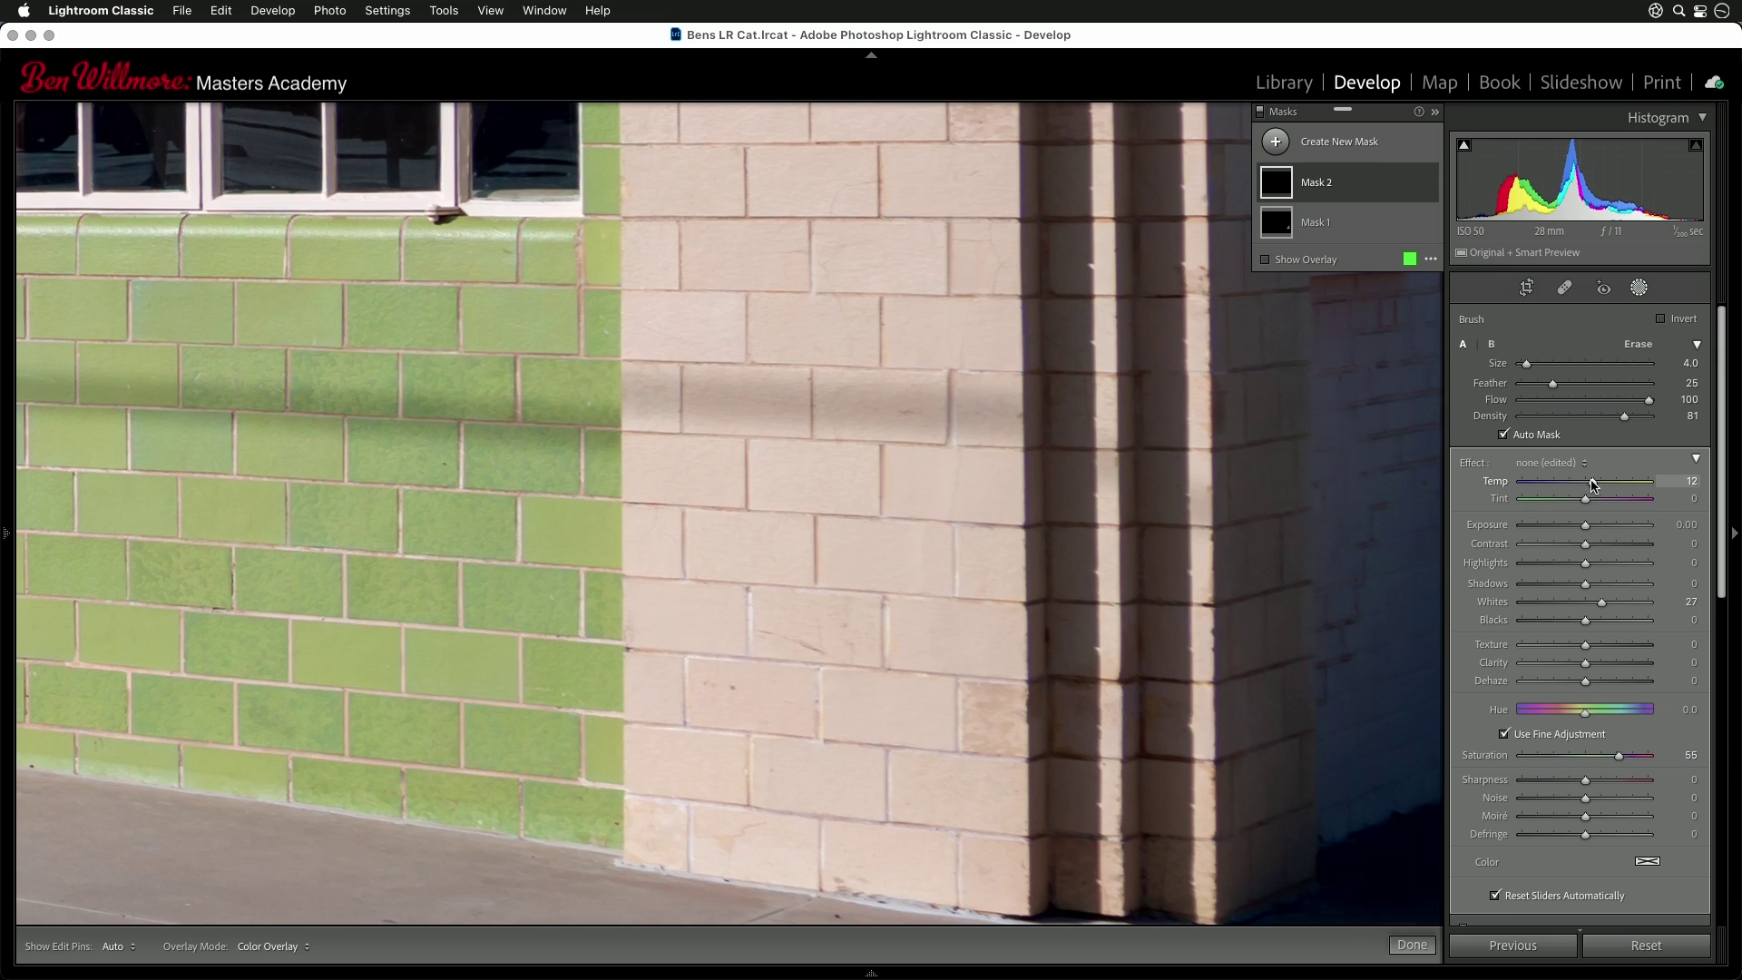